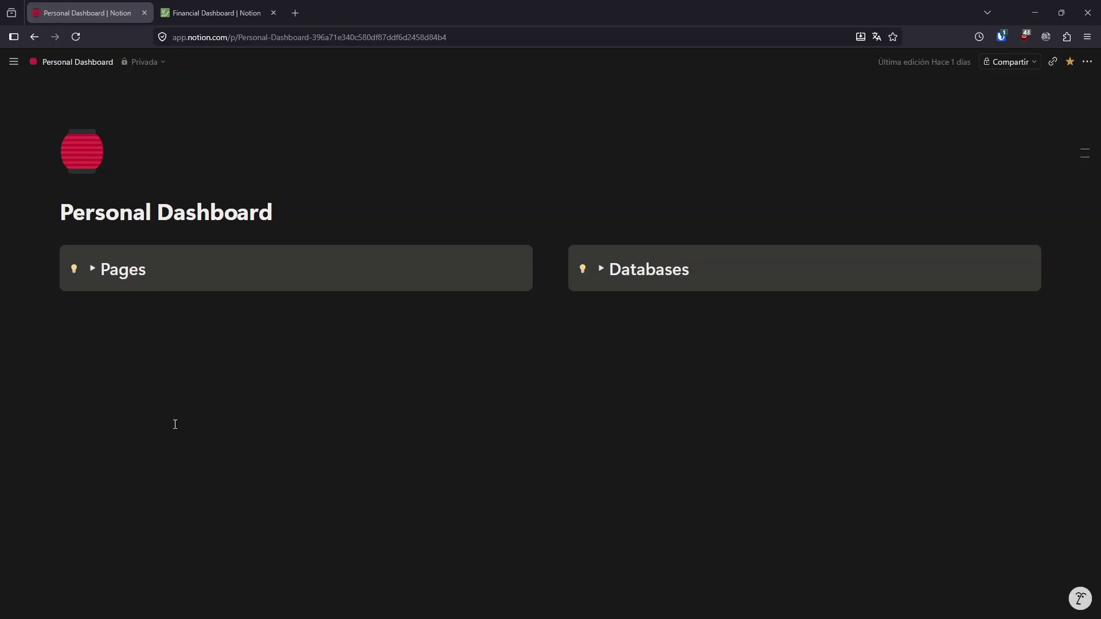
# Expand the Pages section on the Personal Dashboard and open the Life Goals page in a new browser tab
pyautogui.click(93, 269)
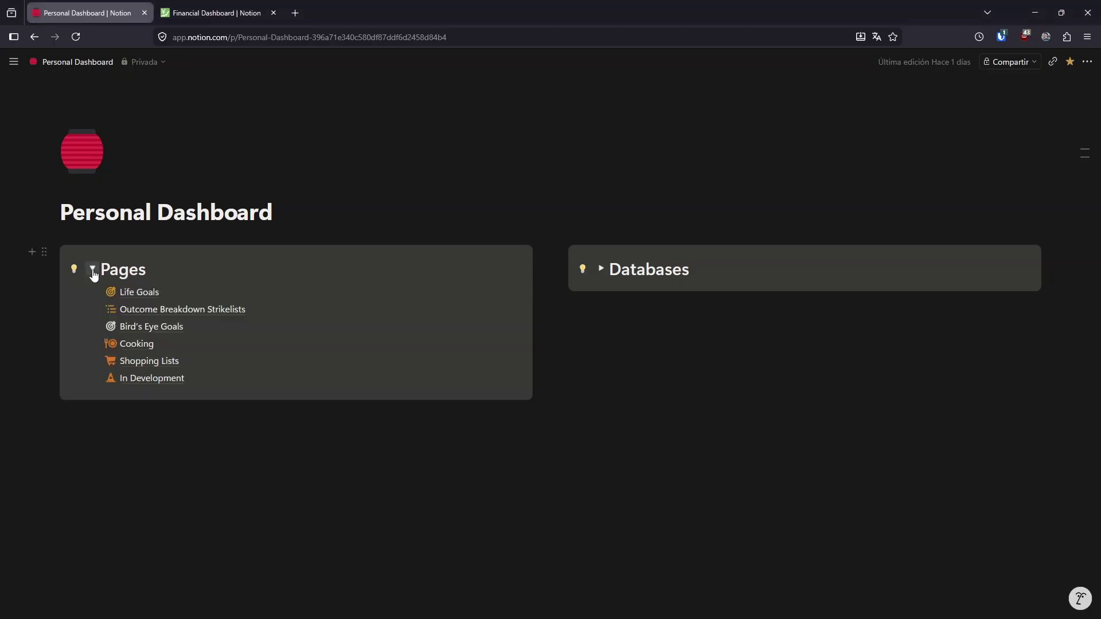
pyautogui.rightClick(138, 295)
pyautogui.click(192, 438)
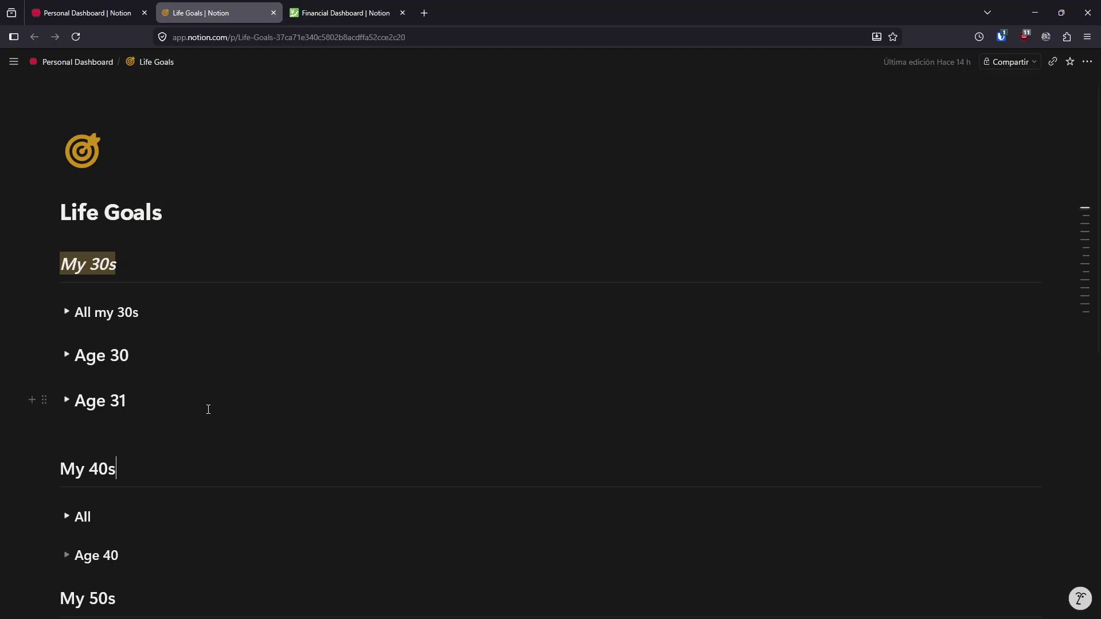
# Expand the Age 30 section under My 30s and its Summer (Jun - Aug) subsection
pyautogui.click(67, 356)
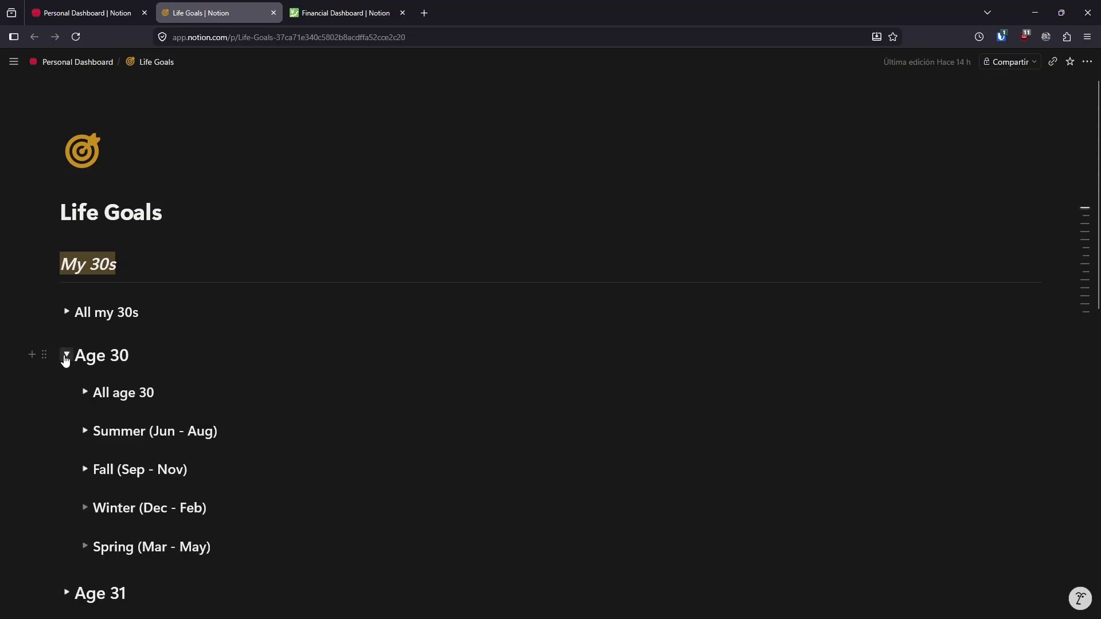
pyautogui.click(66, 355)
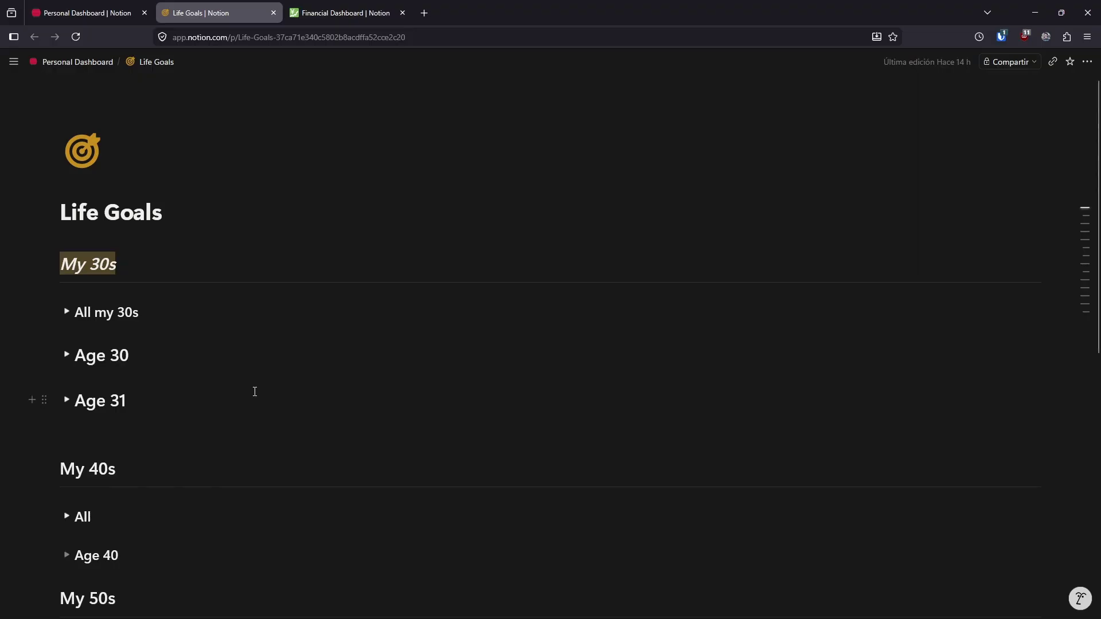
pyautogui.click(66, 355)
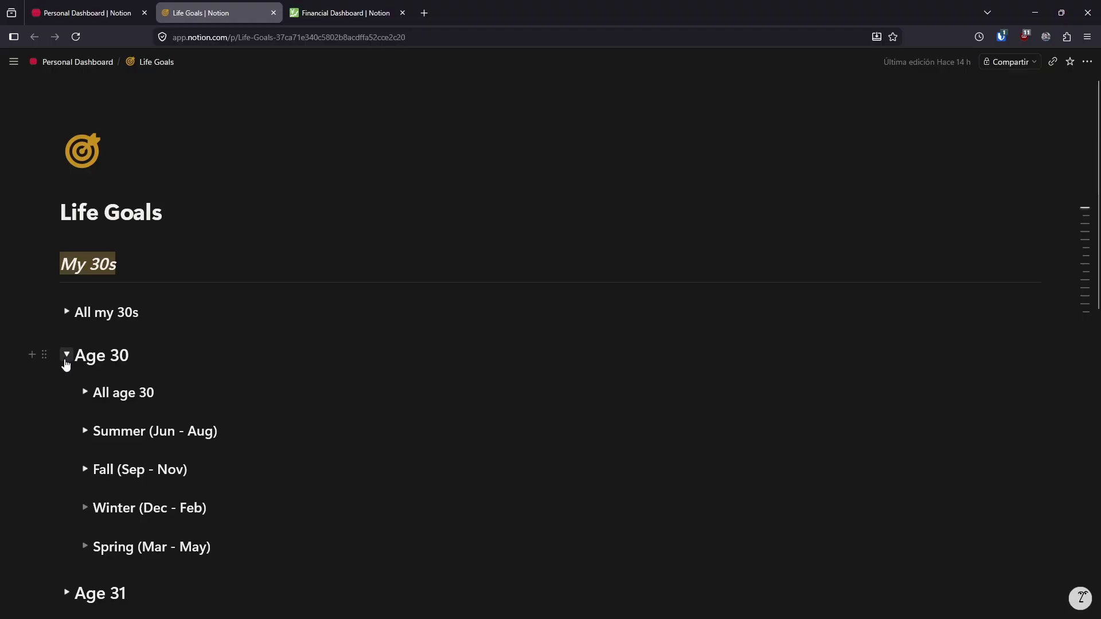
pyautogui.scroll(-1, 109, 417)
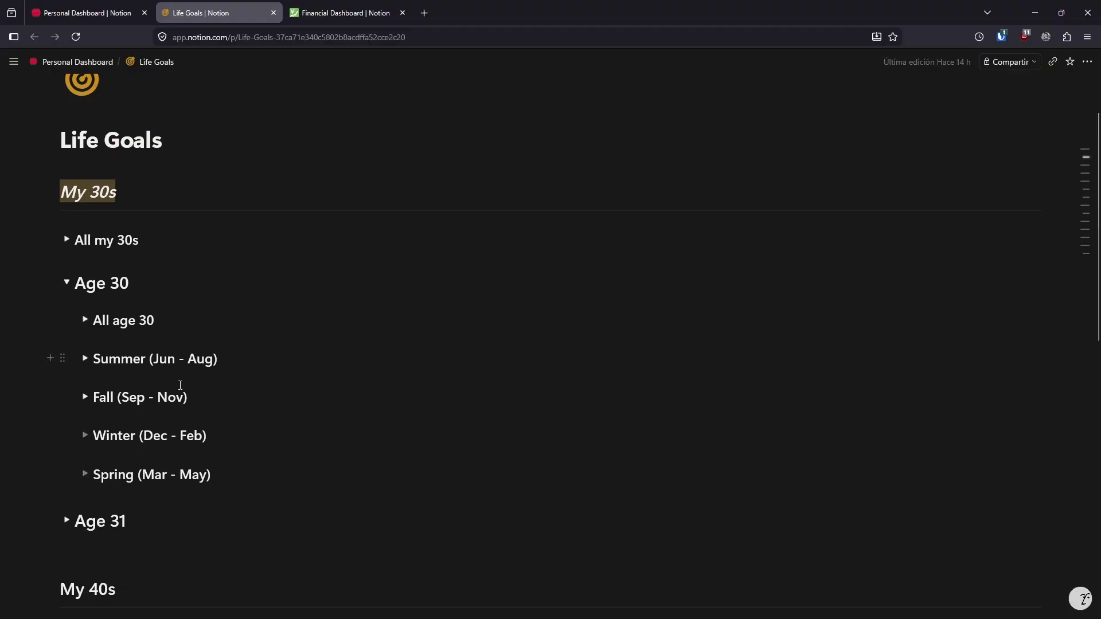
pyautogui.click(84, 360)
pyautogui.scroll(-1, 350, 433)
pyautogui.scroll(-1, 351, 434)
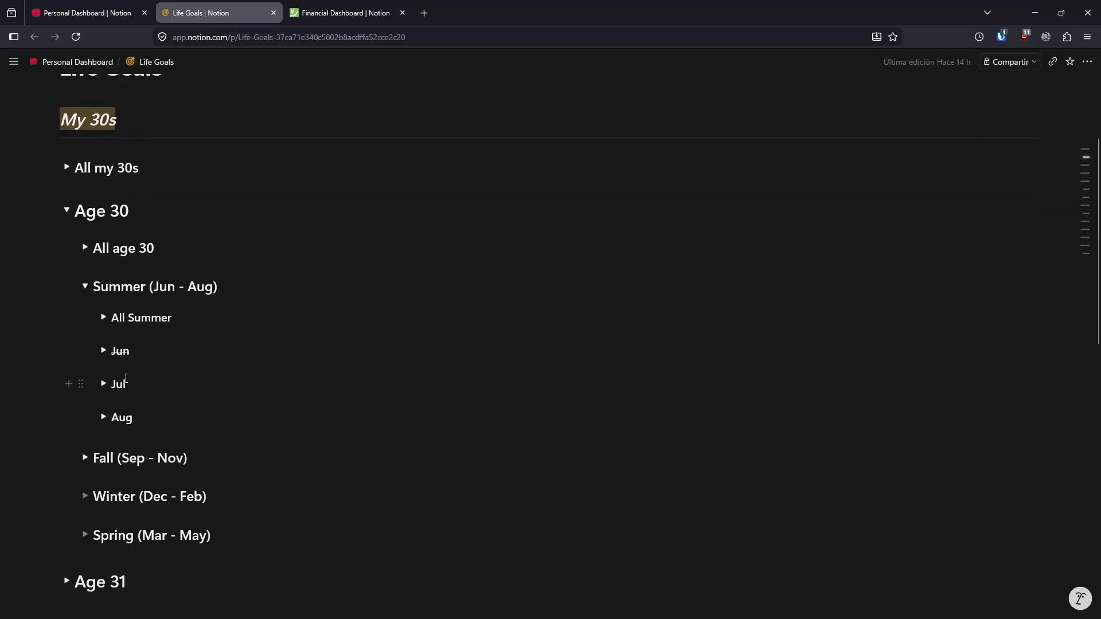
# Expand Jul within the summer section and open the week Mo, 7/13 - Fr, 7/17
pyautogui.click(103, 384)
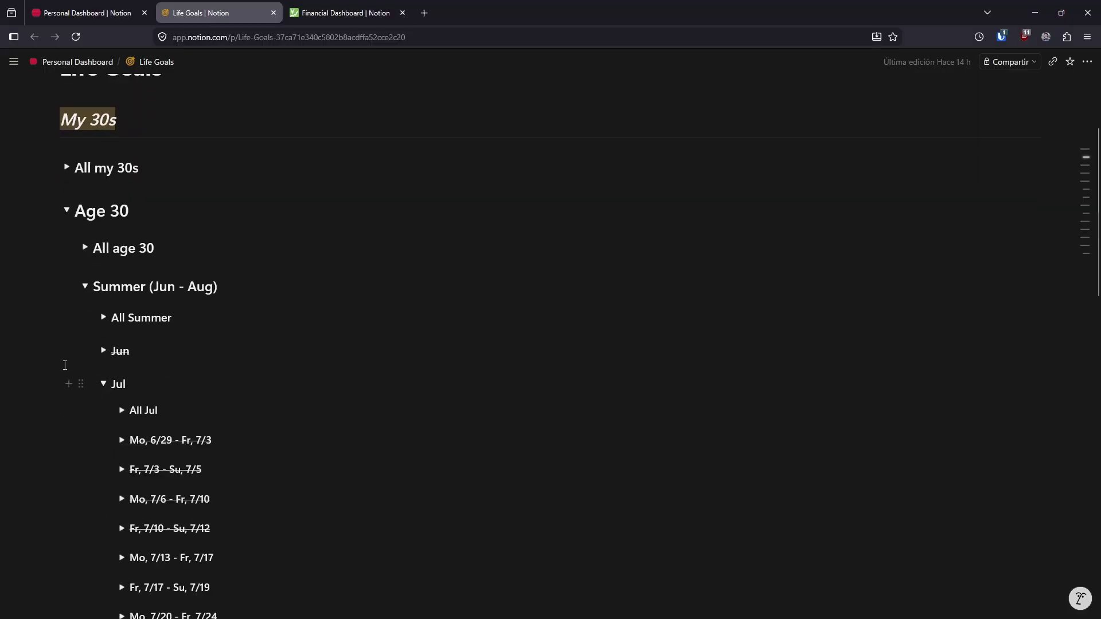
pyautogui.scroll(-1, 120, 396)
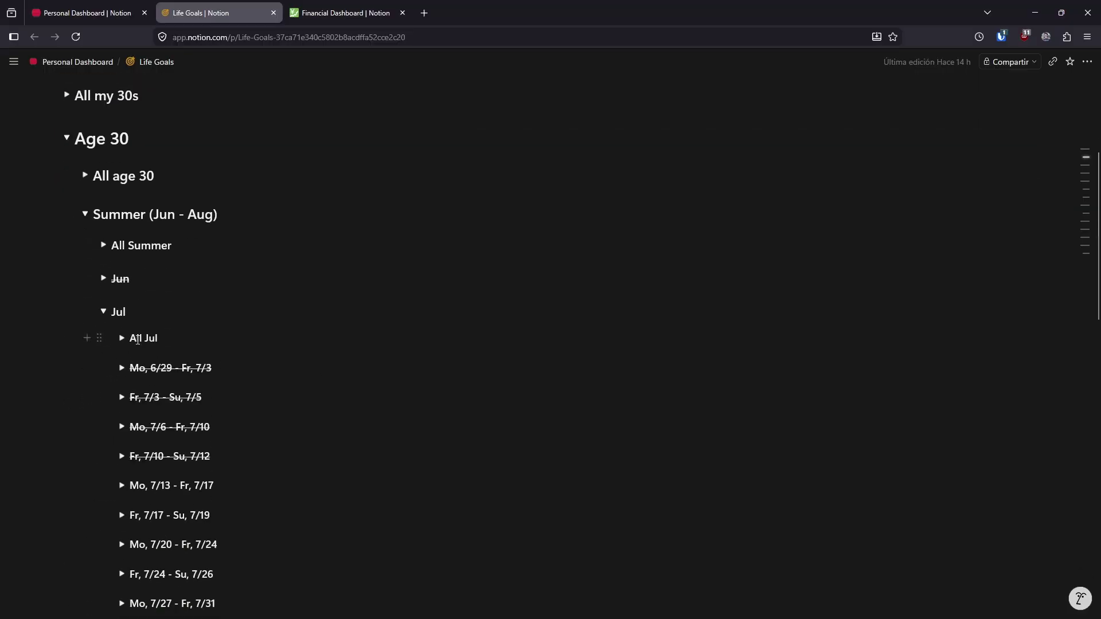
pyautogui.scroll(-1, 137, 340)
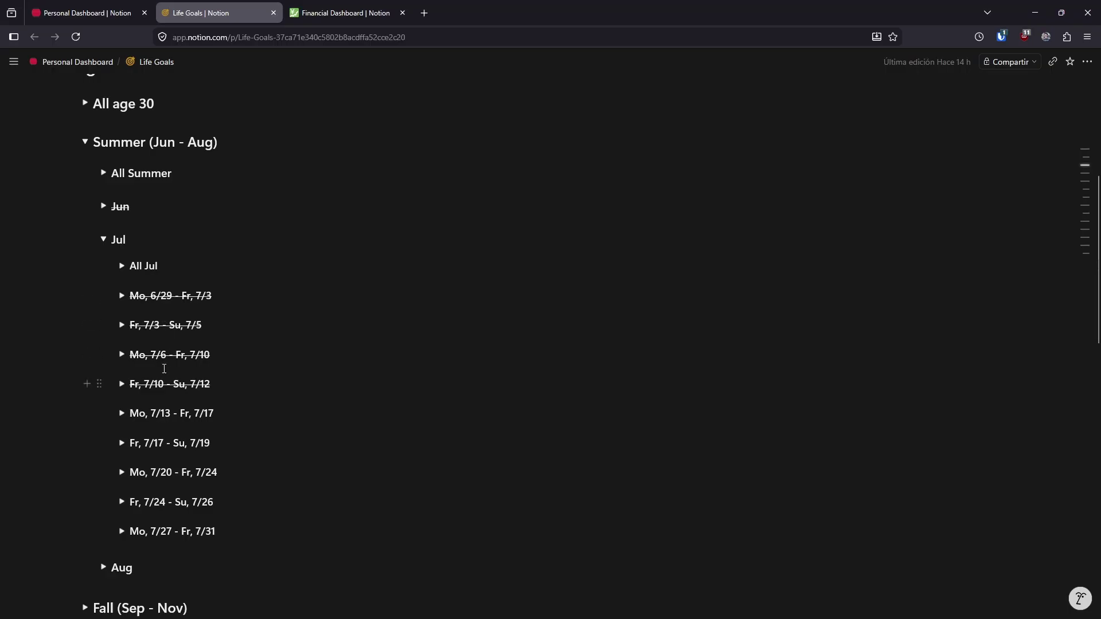
pyautogui.scroll(-1, 134, 394)
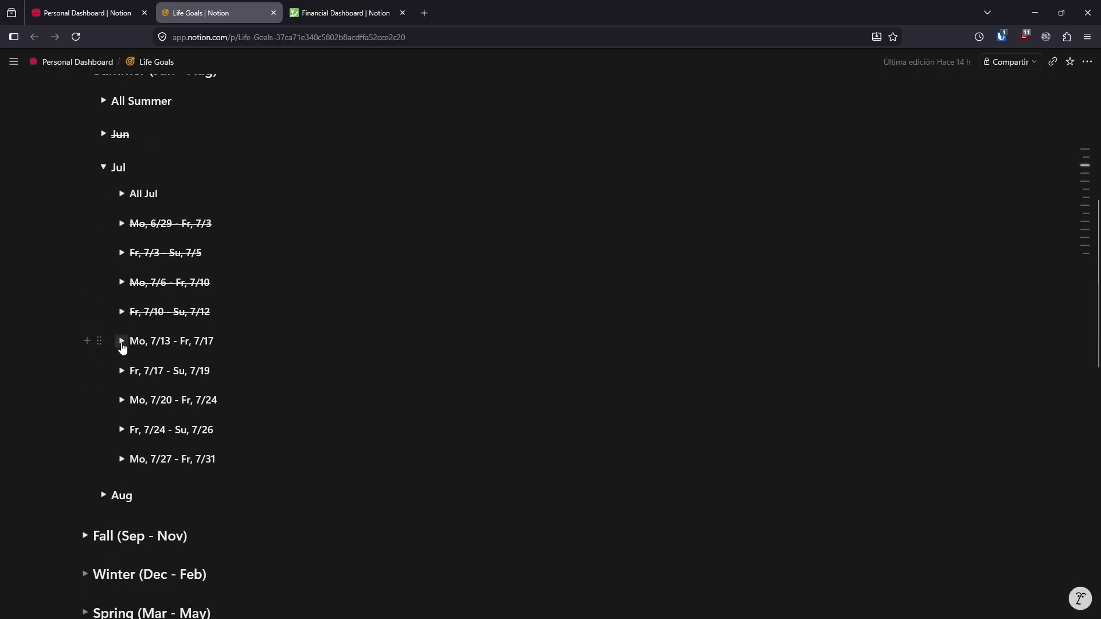
pyautogui.click(122, 341)
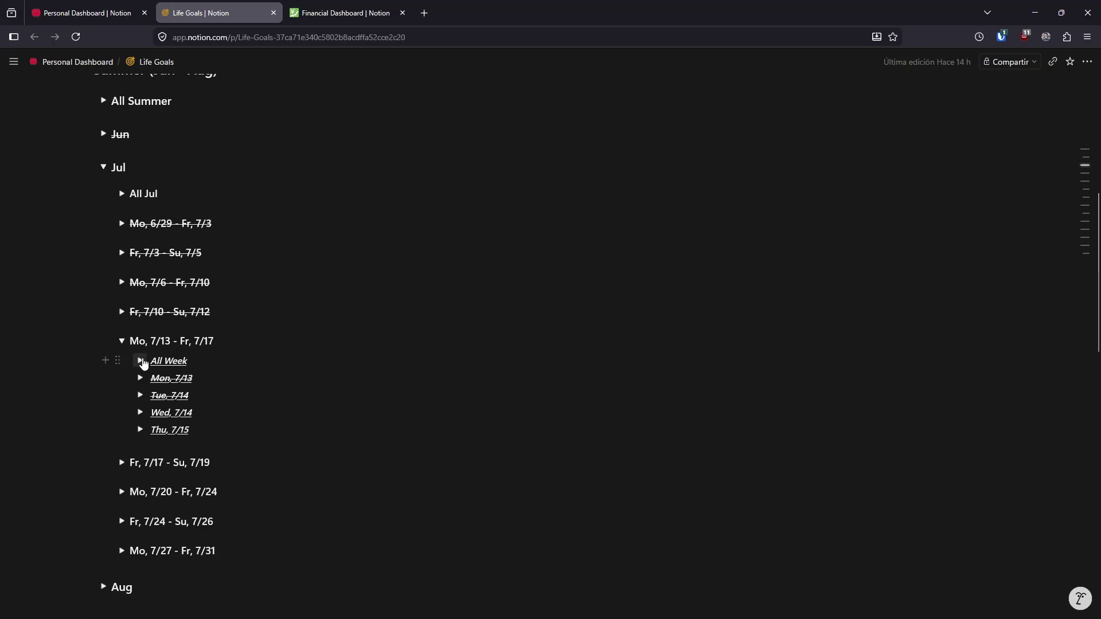
# Expand the All Week list of that week and review its Priority and Bonus tasks
pyautogui.click(141, 362)
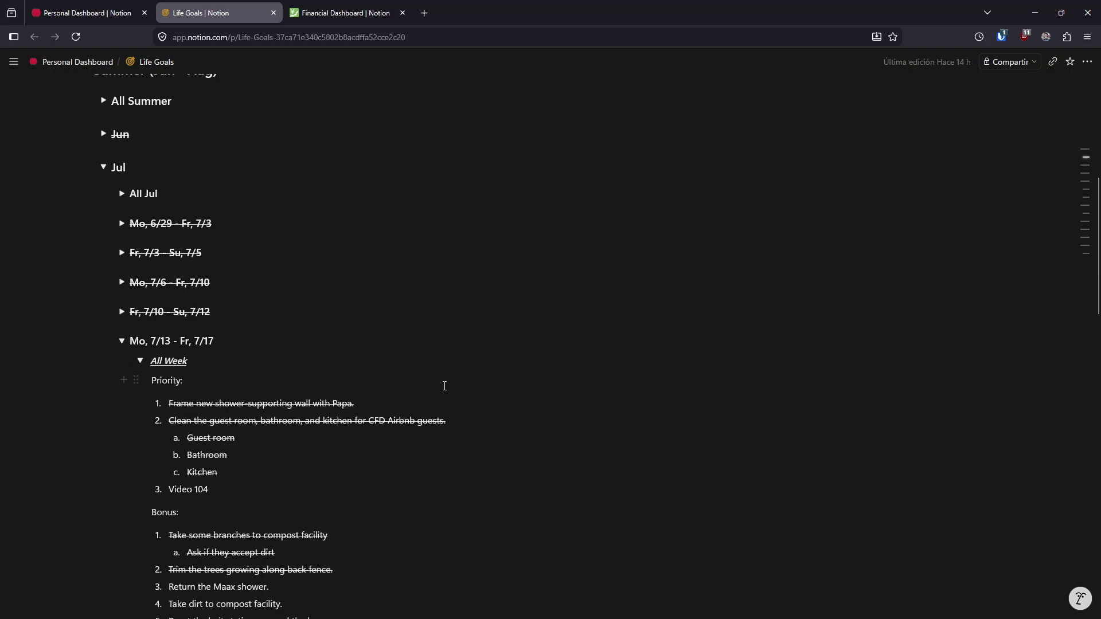
pyautogui.scroll(-1, 448, 367)
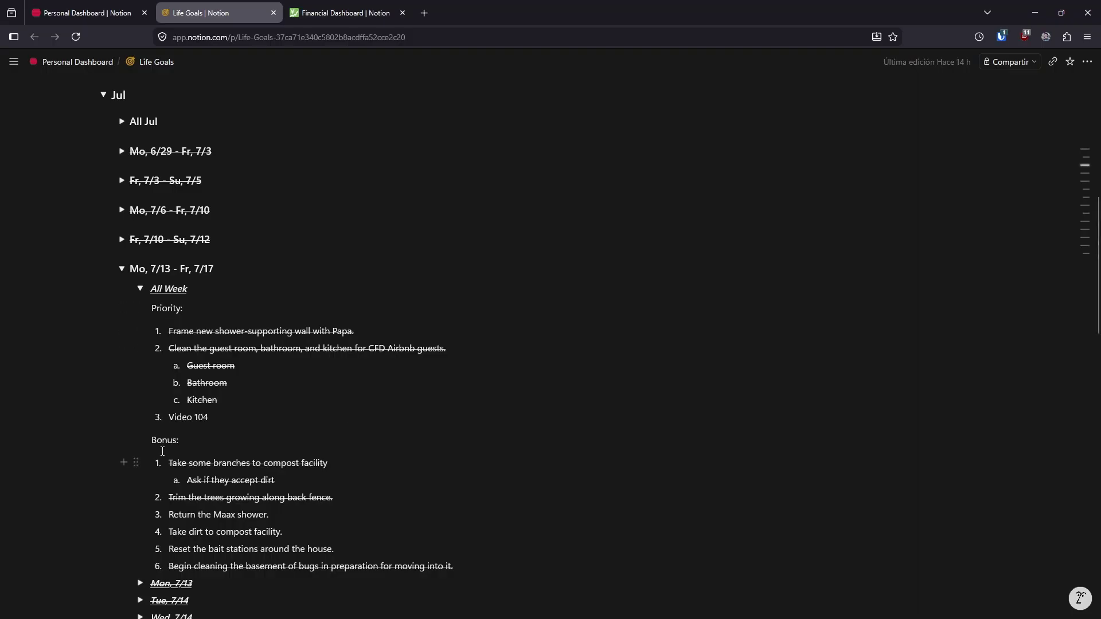
pyautogui.scroll(-1, 165, 455)
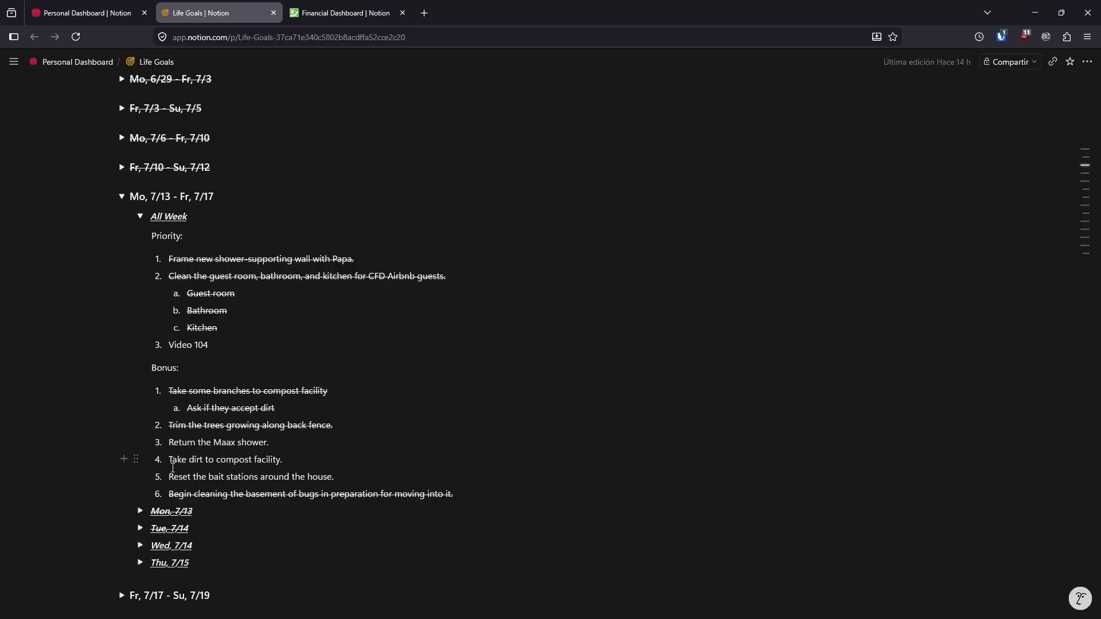
# Expand the daily lists for Wed, 7/14, Tue, 7/14 and Mon, 7/13 below the All Week list
pyautogui.scroll(-1, 172, 468)
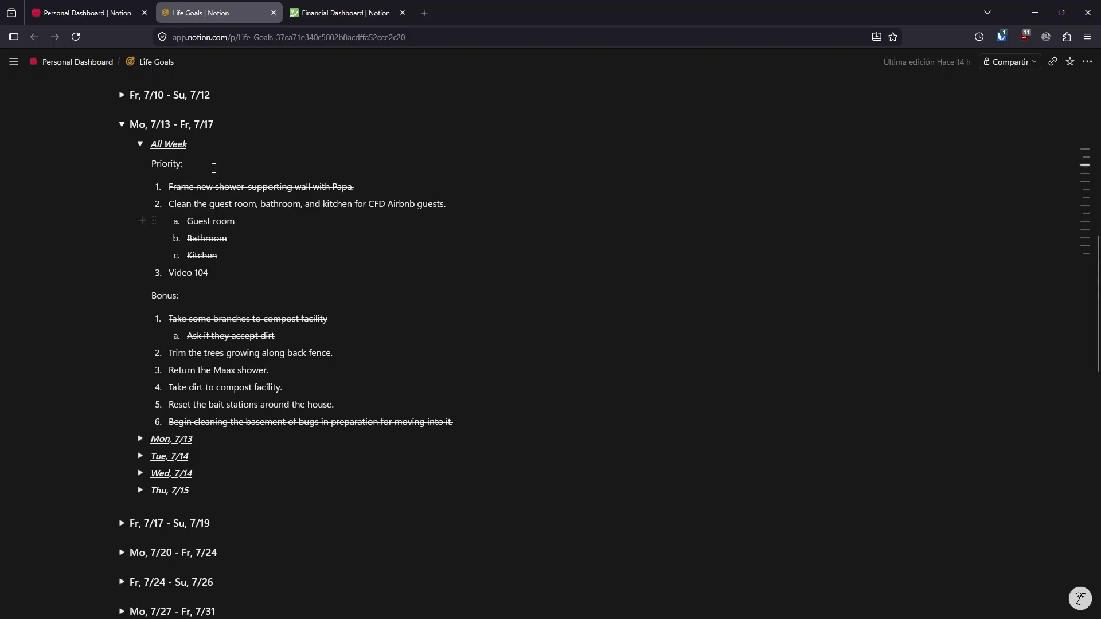
pyautogui.scroll(-1, 180, 221)
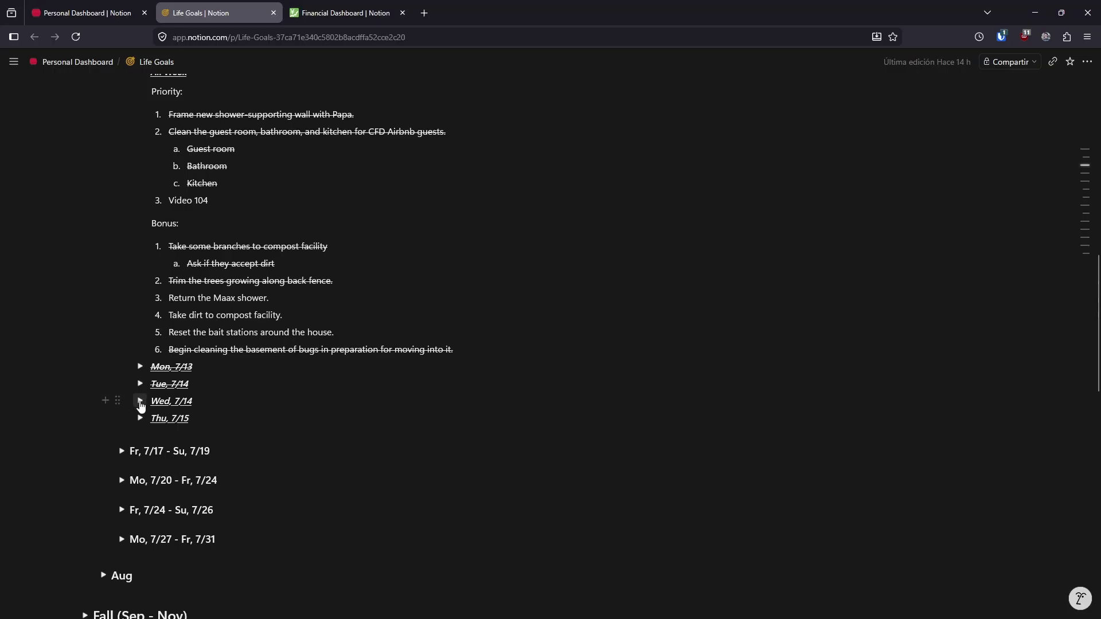
pyautogui.click(141, 402)
pyautogui.scroll(-1, 140, 406)
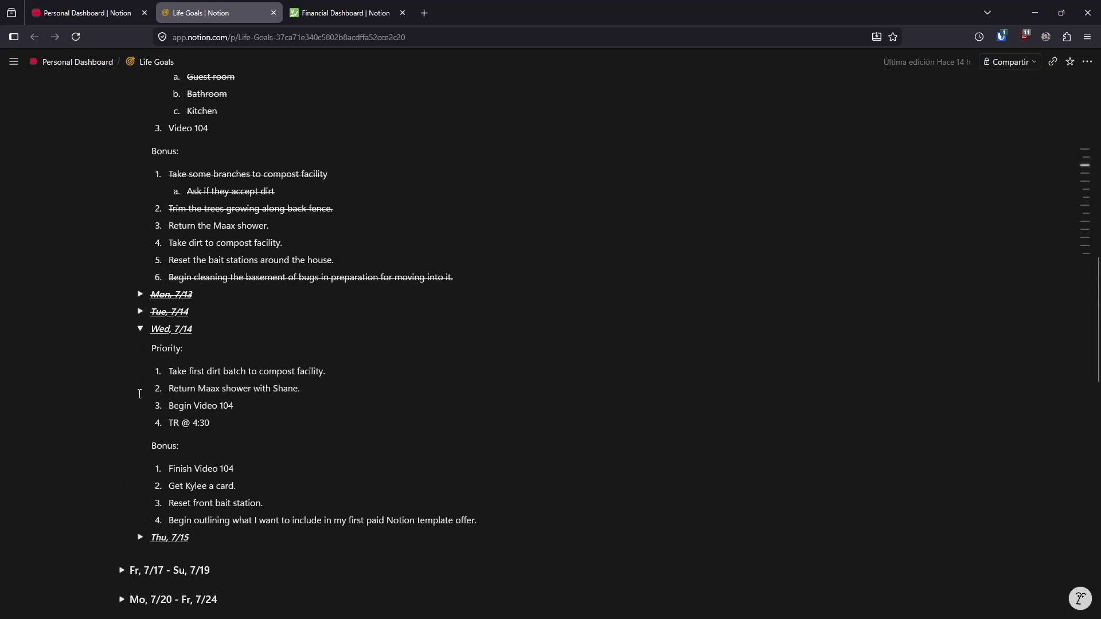
pyautogui.click(140, 312)
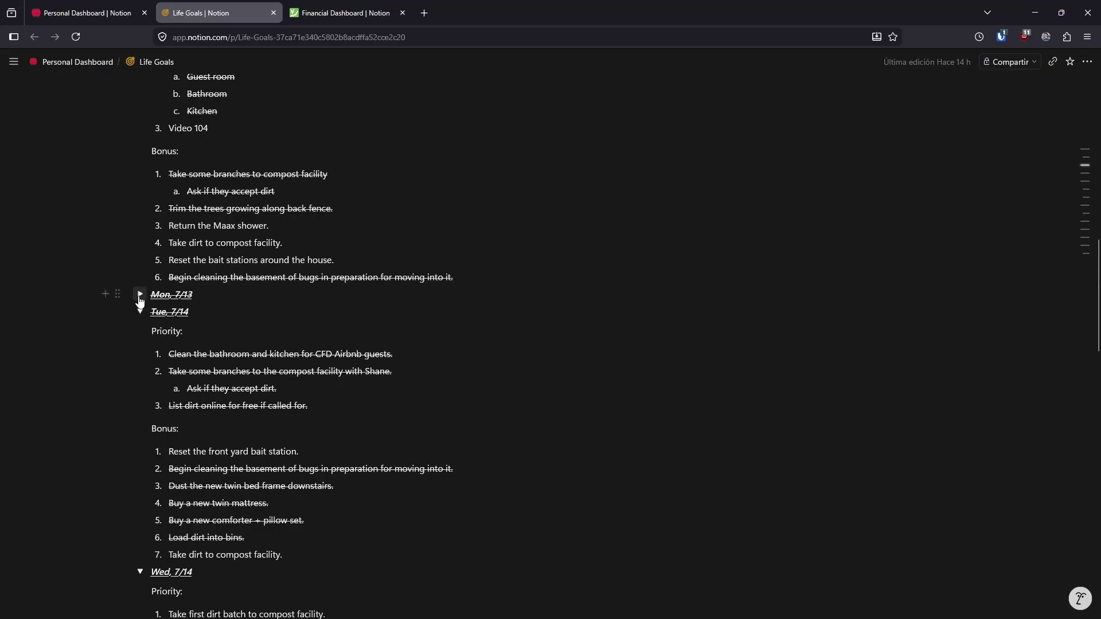
pyautogui.click(140, 296)
pyautogui.scroll(-1, 296, 337)
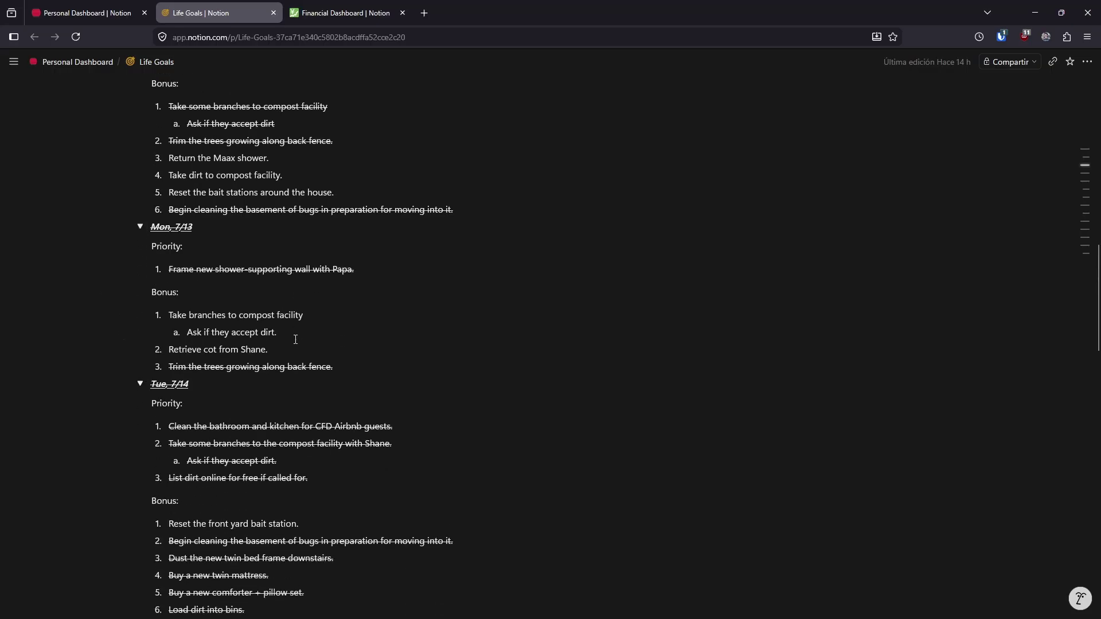
# Compare the All Week tasks with Monday's list and collapse Mon, 7/13
pyautogui.scroll(3, 200, 348)
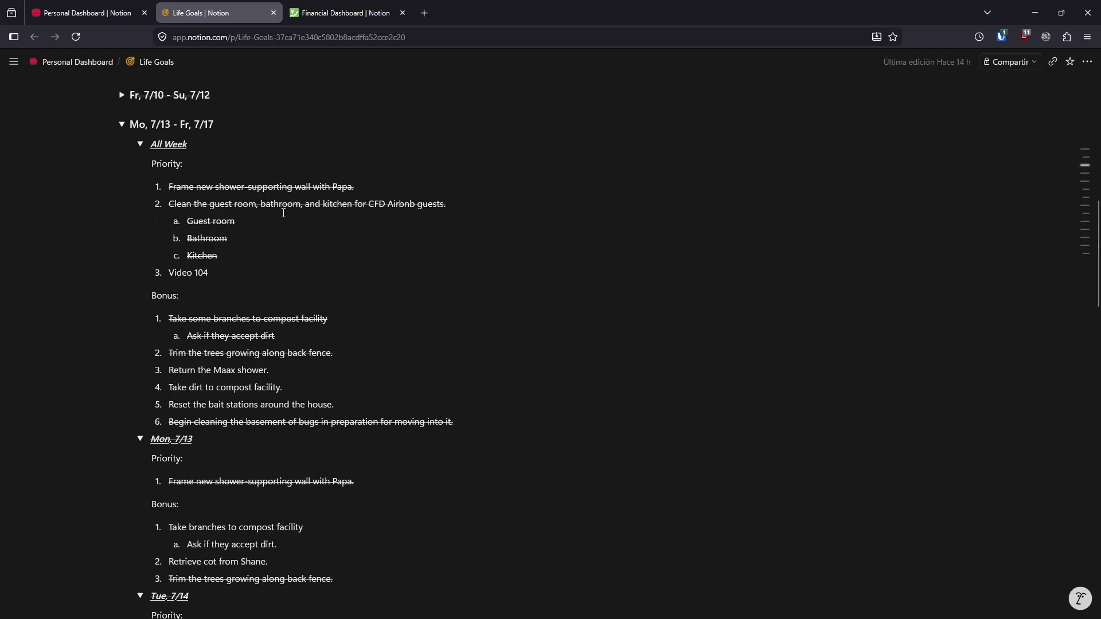
pyautogui.scroll(-3, 283, 213)
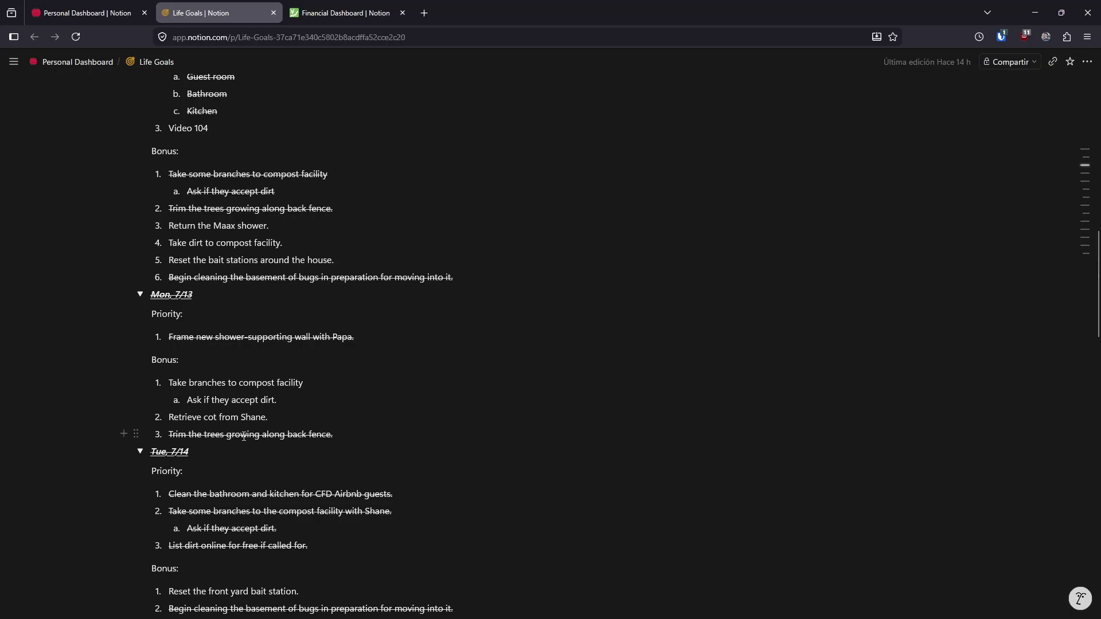
pyautogui.click(140, 295)
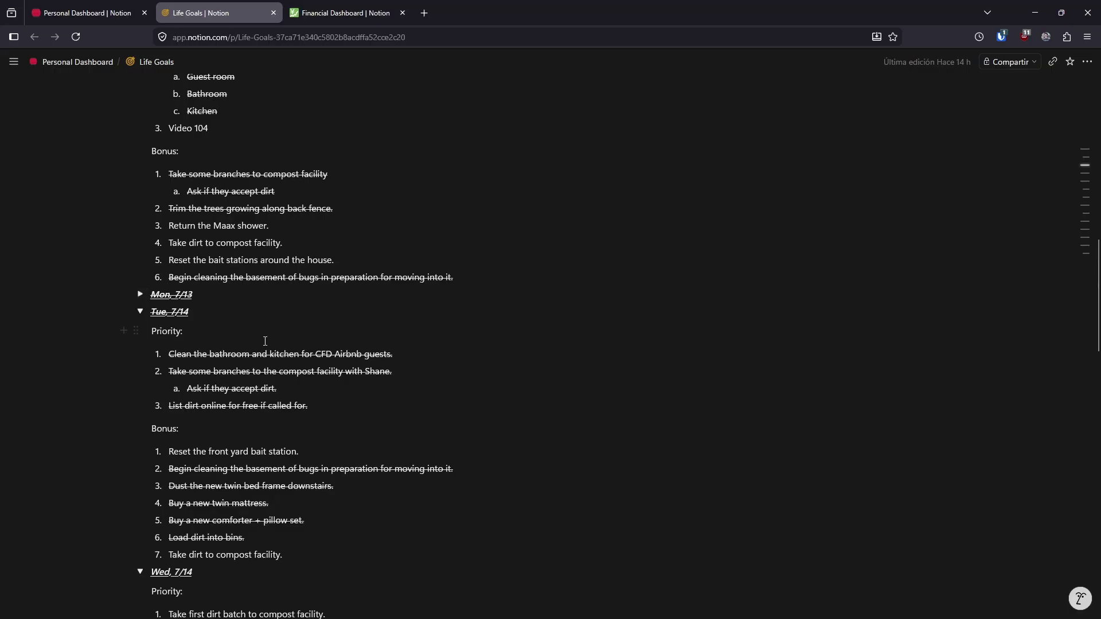
# Review the Tuesday and Wednesday task lists, briefly highlighting the Begin Video 104 item under Wednesday's priorities
pyautogui.scroll(-1, 246, 436)
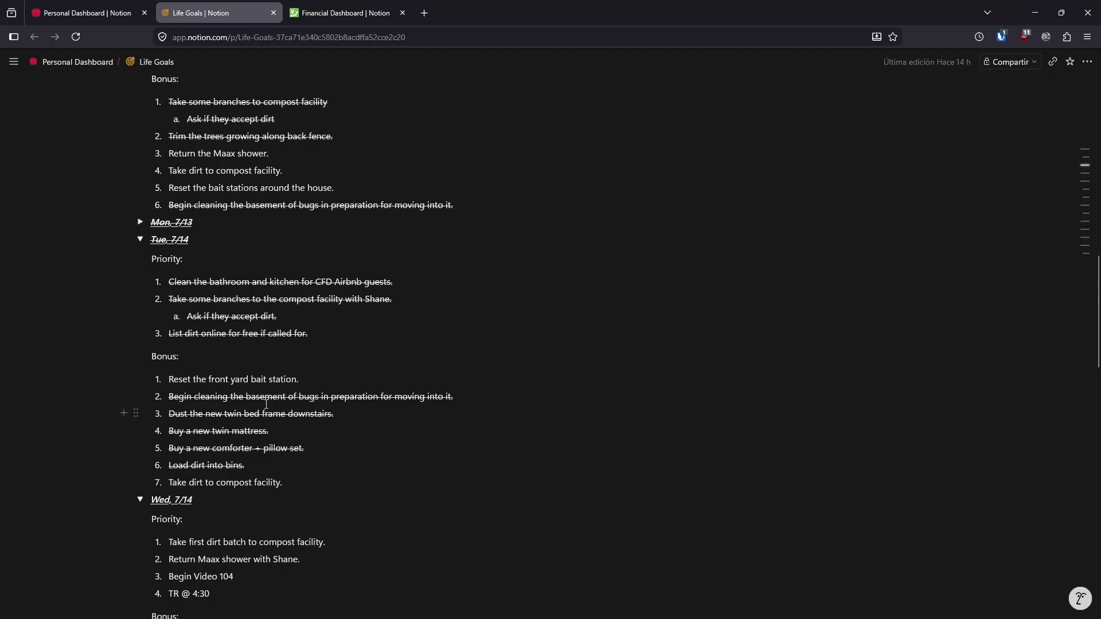
pyautogui.scroll(-2, 222, 398)
pyautogui.scroll(-1, 222, 397)
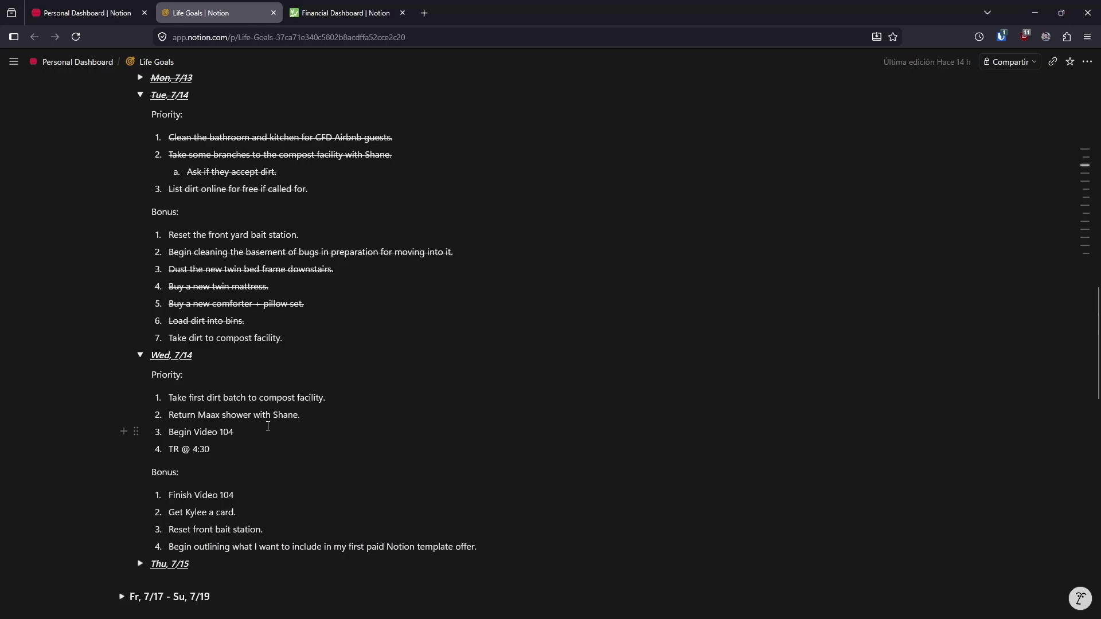
pyautogui.scroll(-1, 270, 435)
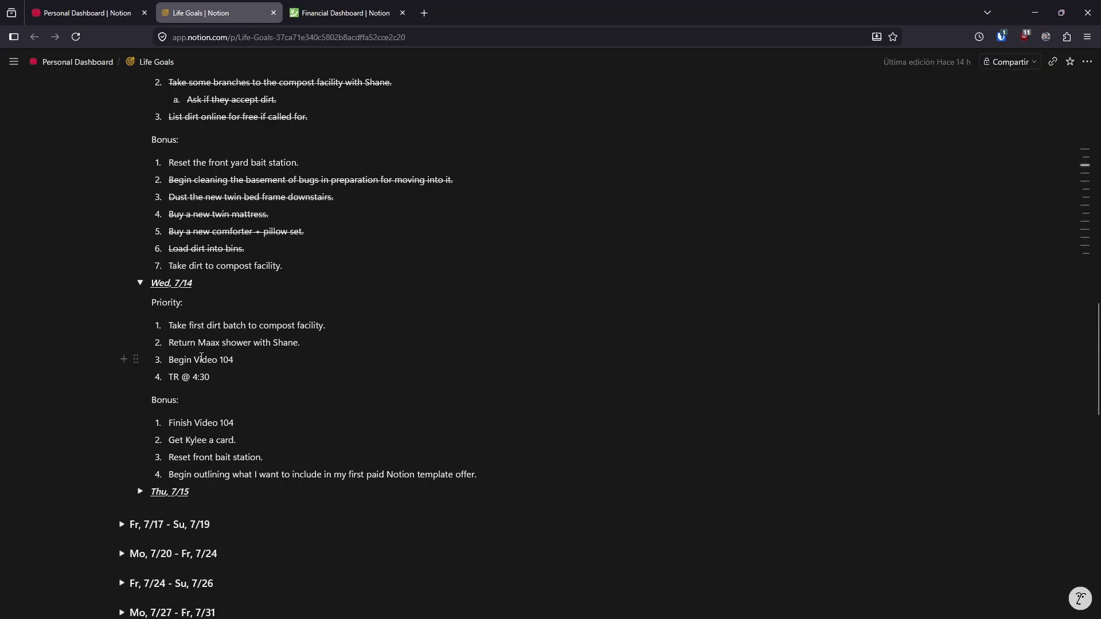
pyautogui.moveTo(251, 361); pyautogui.dragTo(170, 360)
pyautogui.rightClick(242, 375)
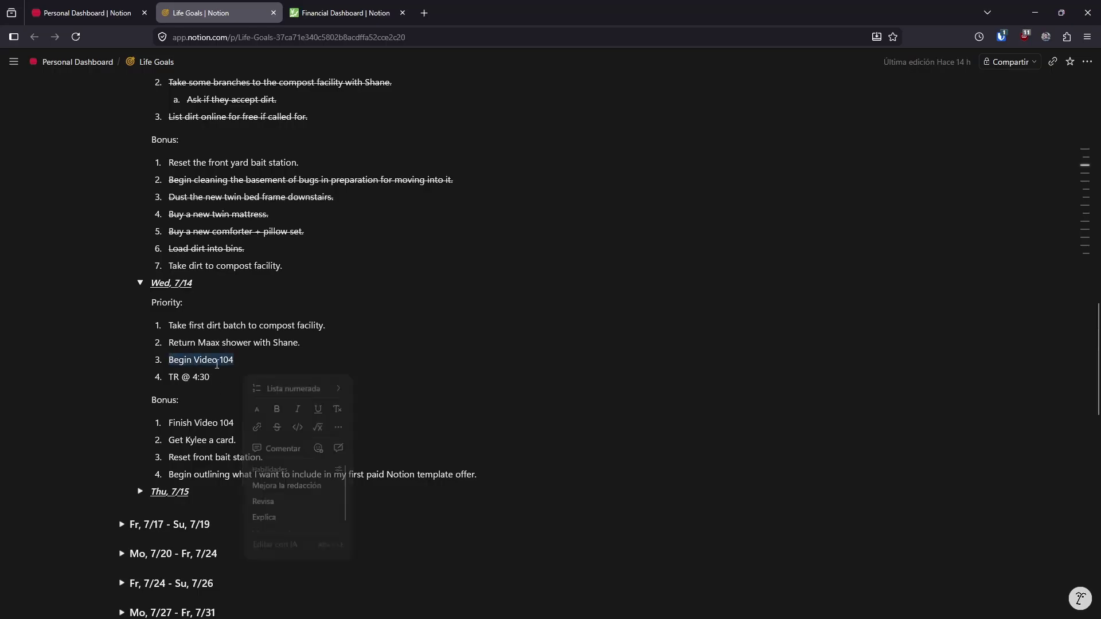
pyautogui.click(217, 362)
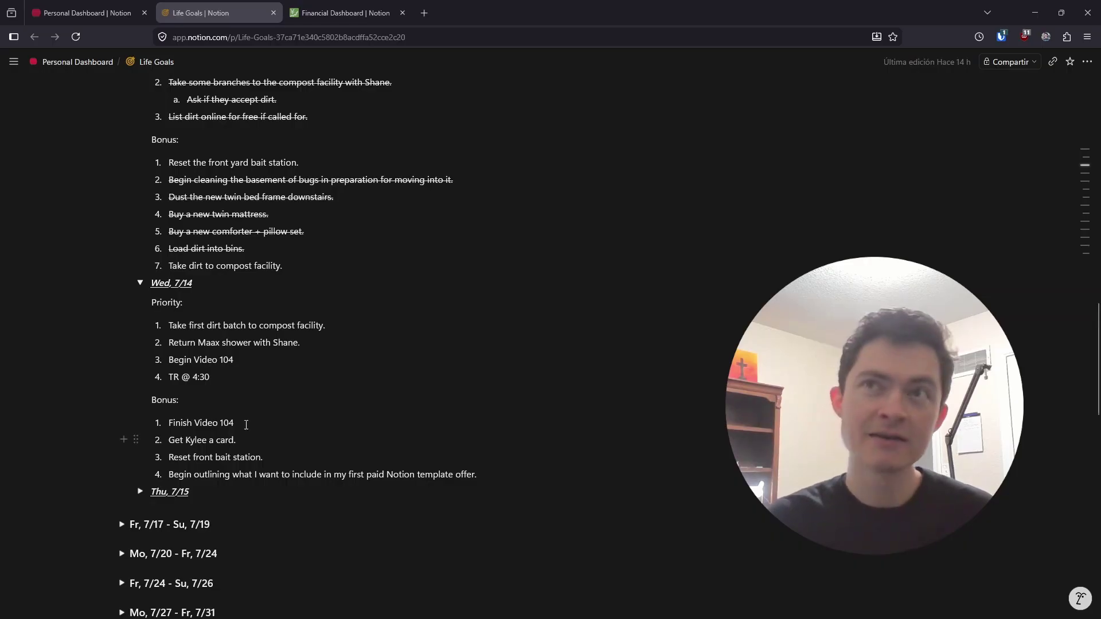
# Compare Tuesday's Priority and Bonus tasks with those planned for Wednesday
pyautogui.scroll(1, 247, 239)
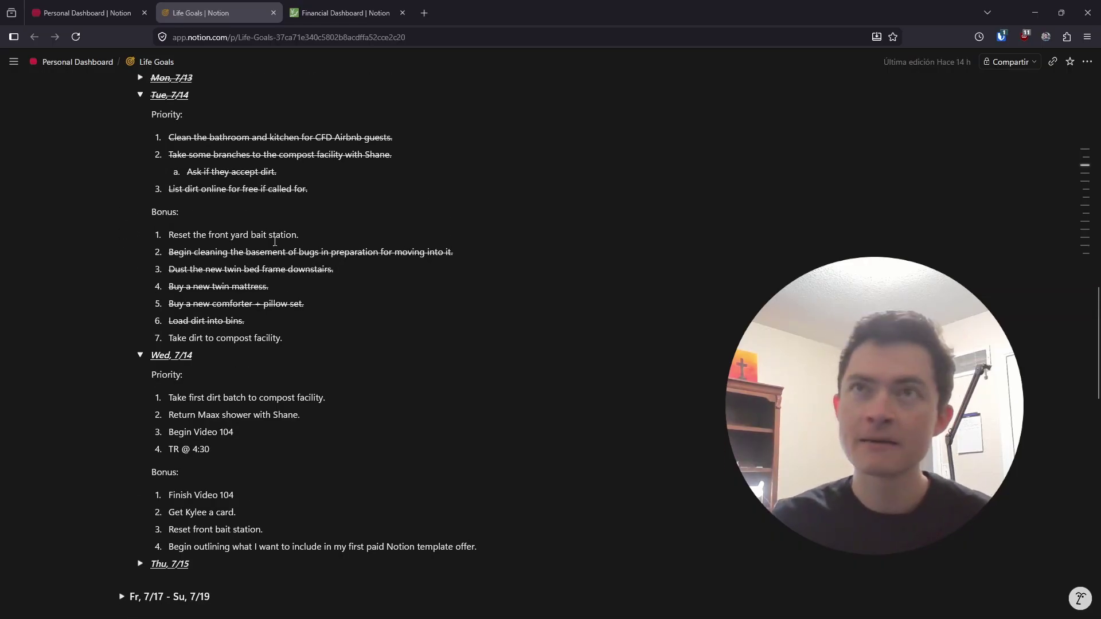
pyautogui.scroll(1, 177, 248)
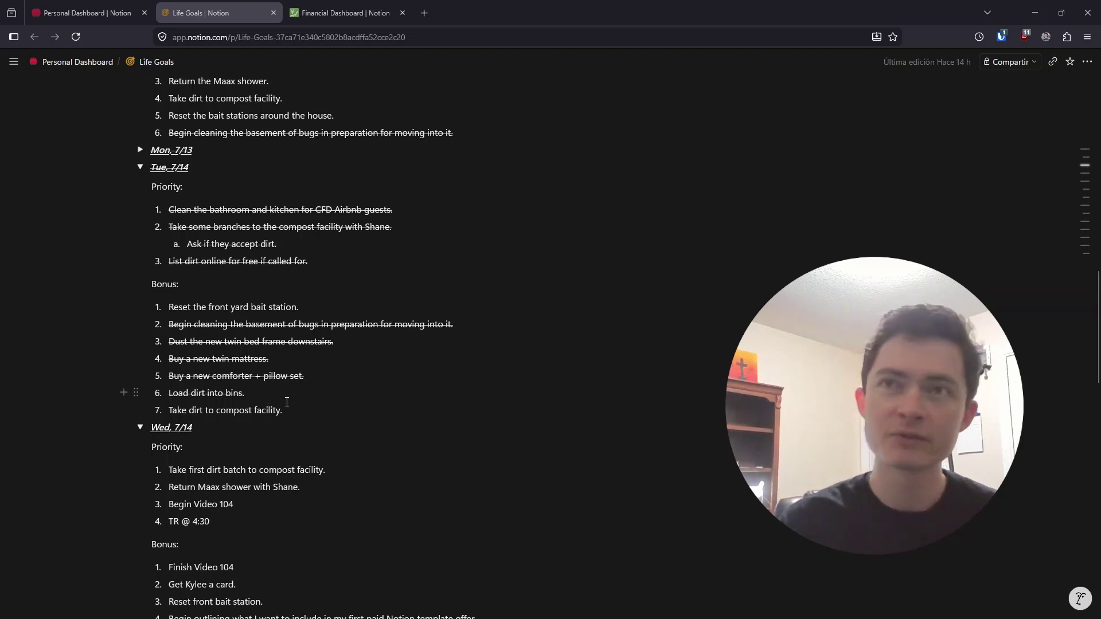
pyautogui.scroll(-3, 281, 398)
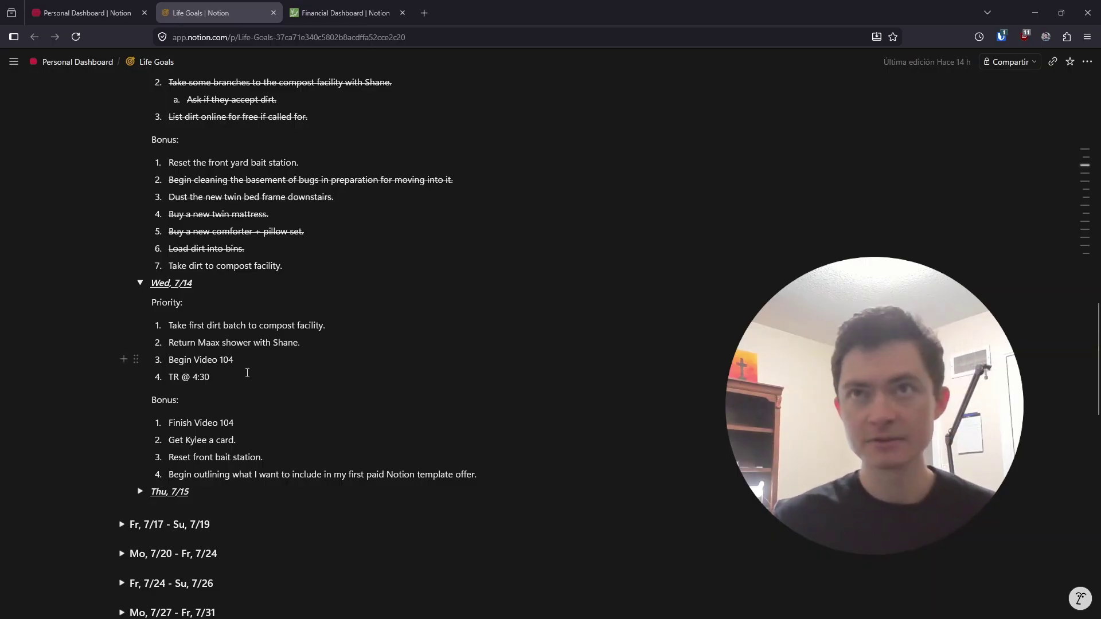
# Expand the Thu, 7/15 list, place the text cursor before its TR @ 4 priority and review the surrounding entries
pyautogui.click(140, 491)
pyautogui.scroll(-2, 239, 438)
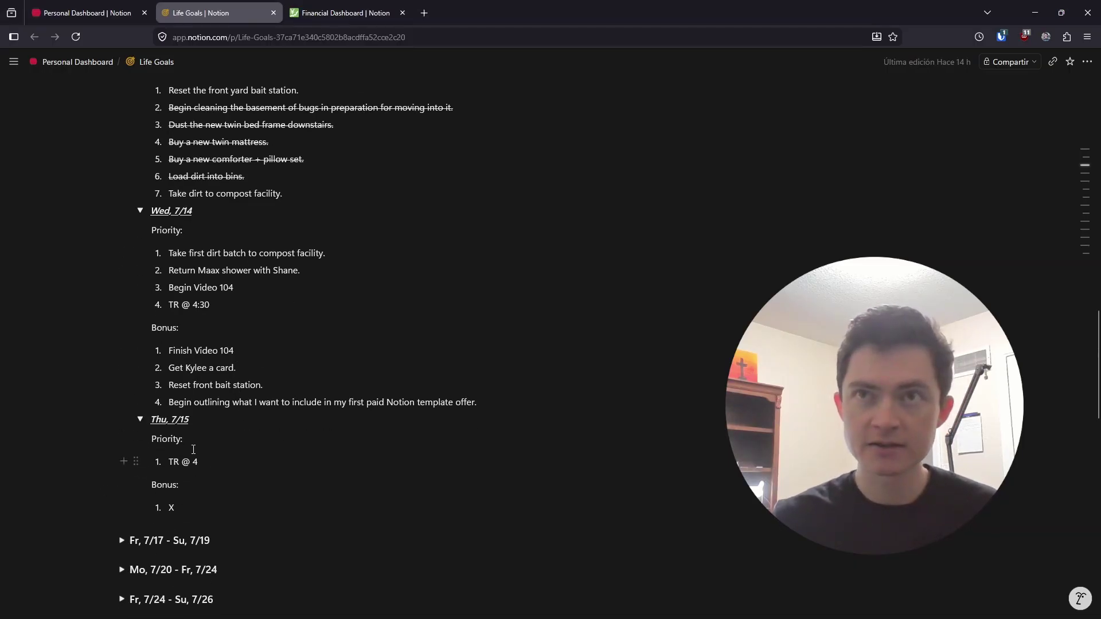
pyautogui.click(169, 462)
pyautogui.scroll(-2, 253, 437)
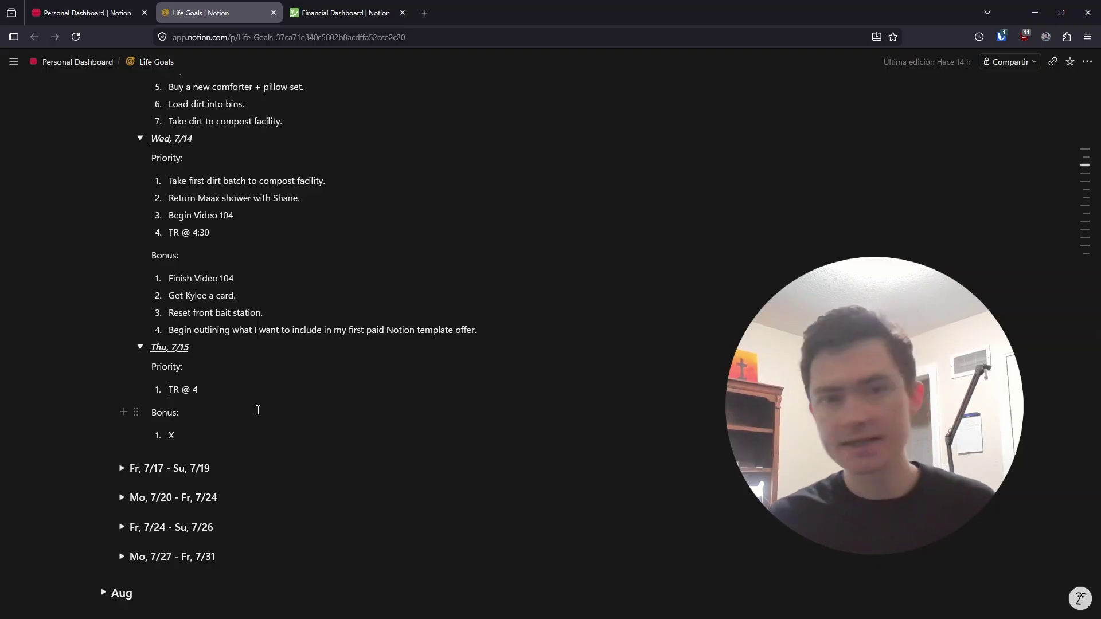
pyautogui.scroll(-1, 258, 410)
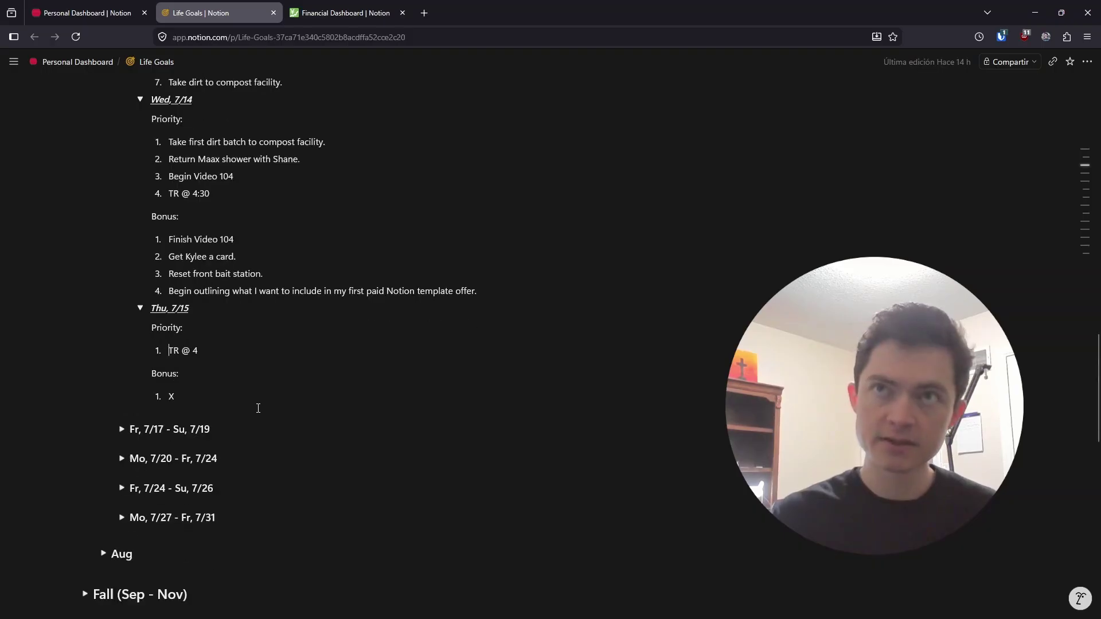
pyautogui.scroll(2, 255, 408)
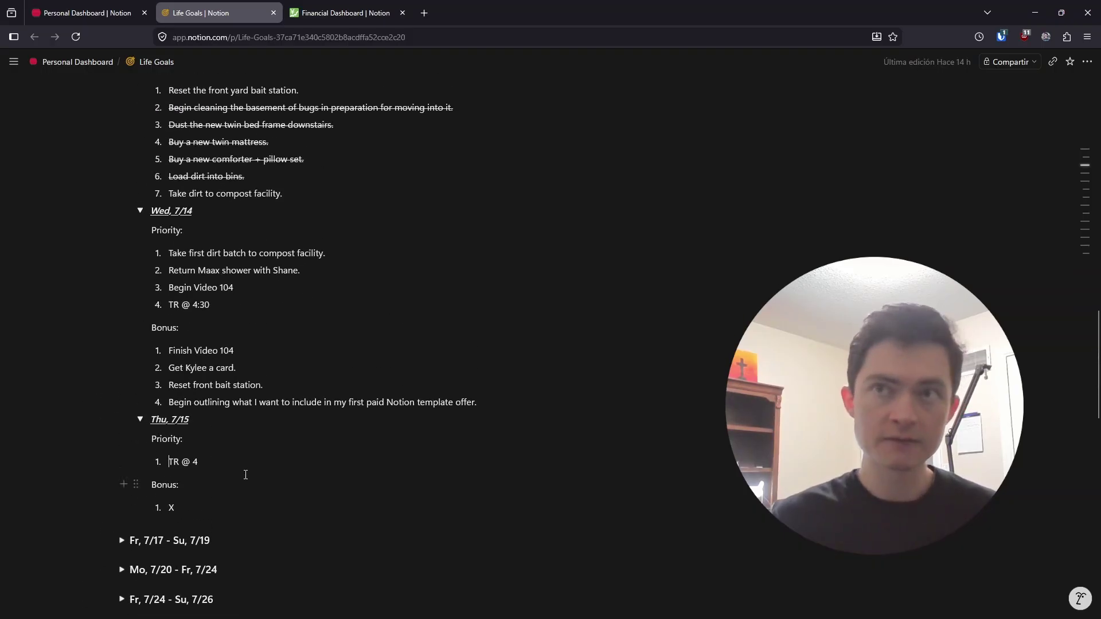
# Copy Wednesday's first two priorities, the dirt batch trip and the Maax shower return, into Thursday's Priority list above TR @ 4
pyautogui.scroll(1, 246, 473)
pyautogui.scroll(-1, 246, 467)
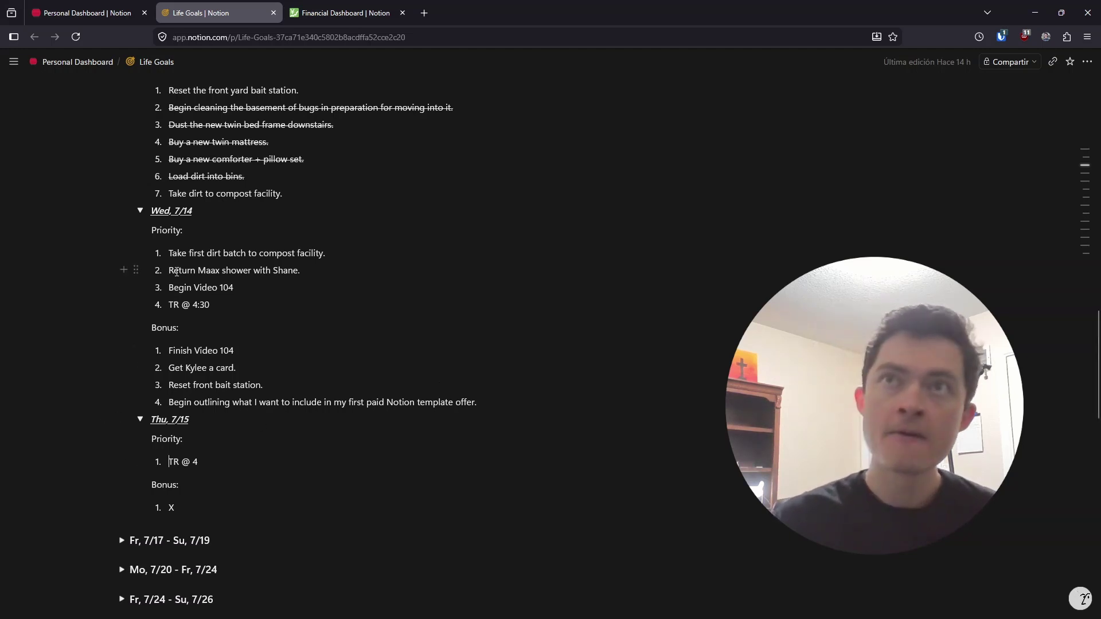
pyautogui.moveTo(169, 253); pyautogui.dragTo(318, 263)
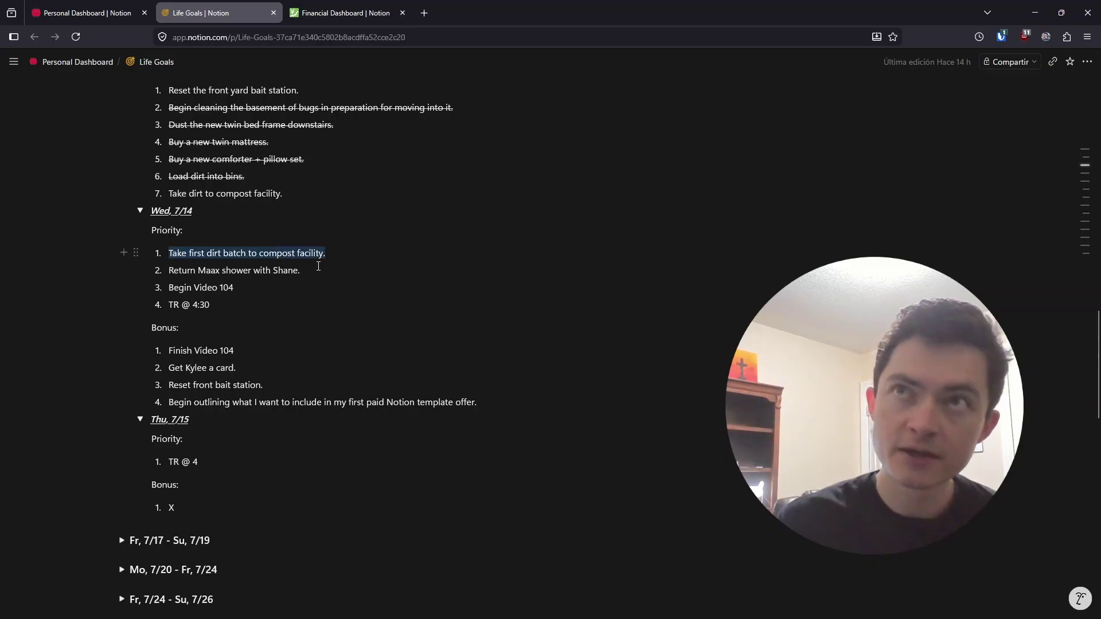
pyautogui.click(173, 456)
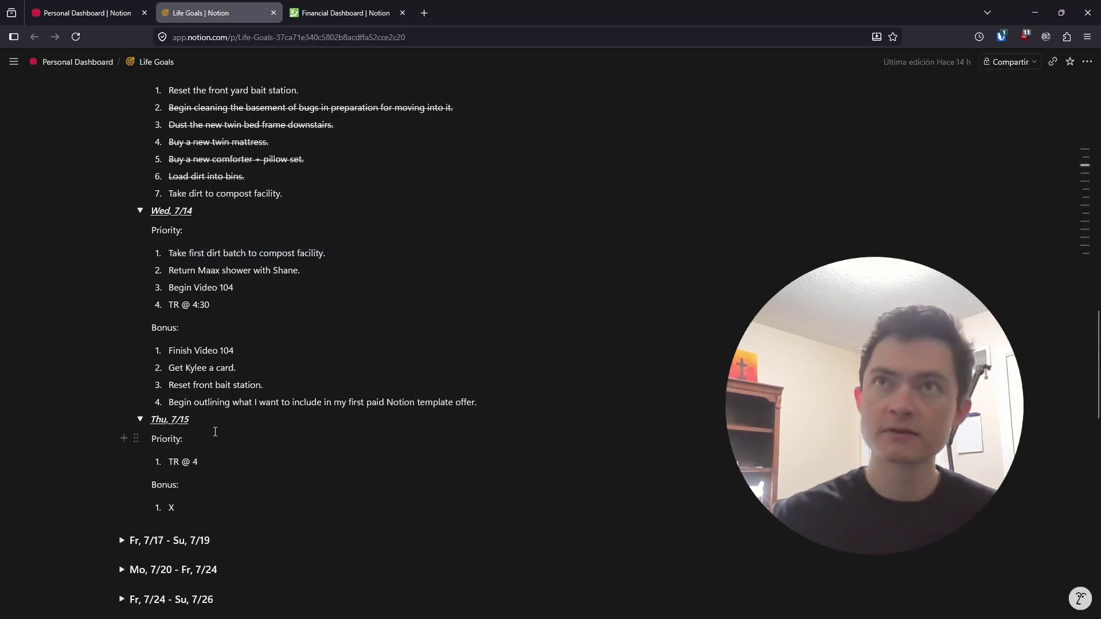
pyautogui.click(330, 253)
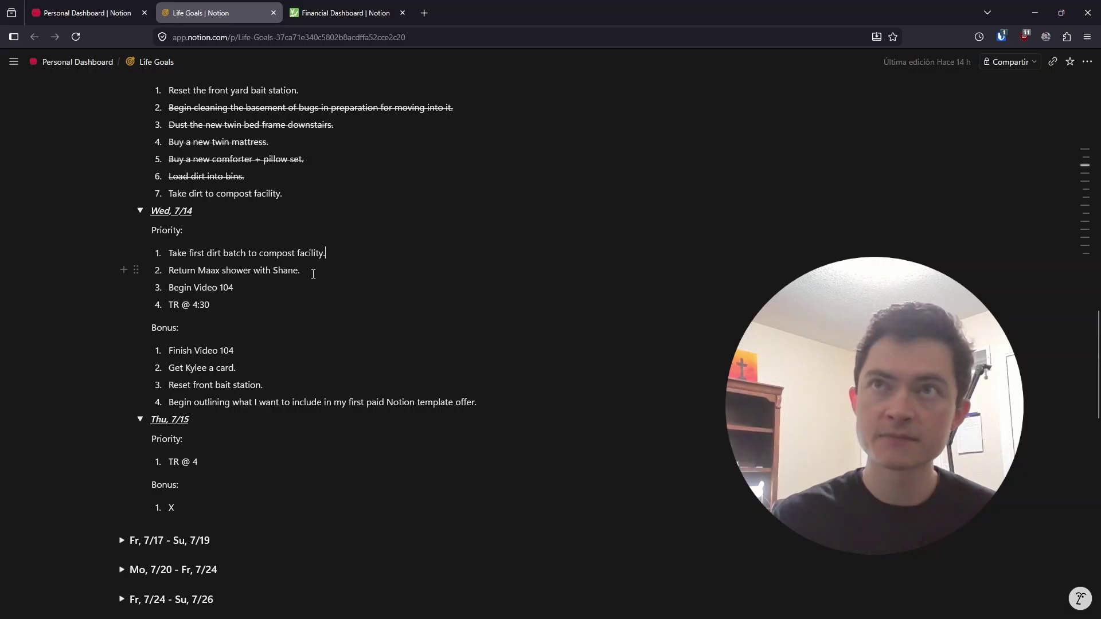
pyautogui.moveTo(313, 274); pyautogui.dragTo(170, 254)
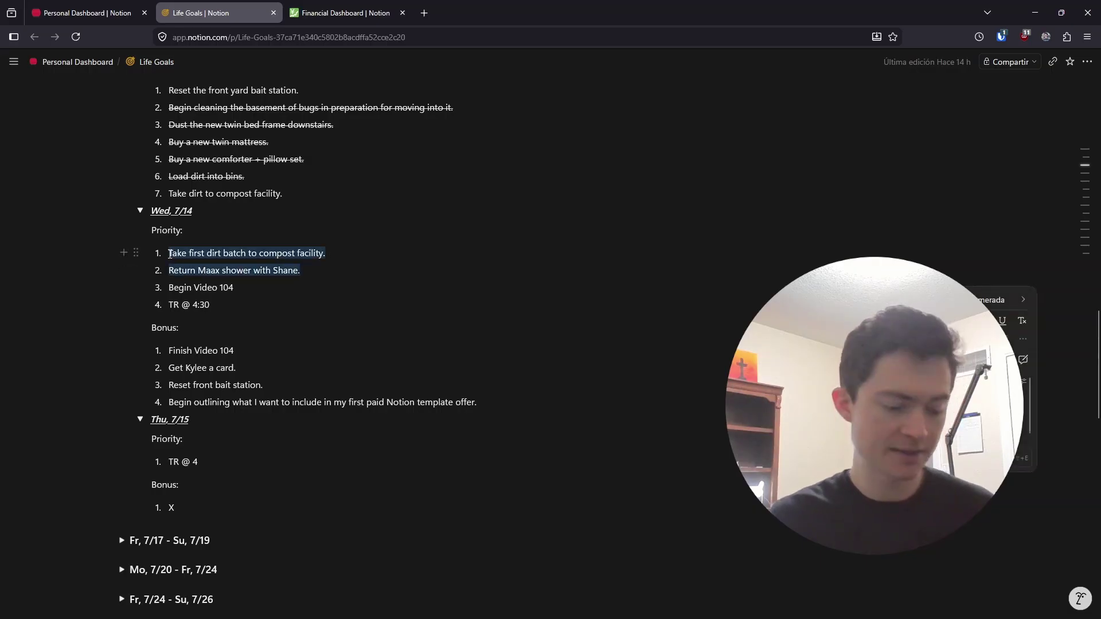
pyautogui.click(199, 450)
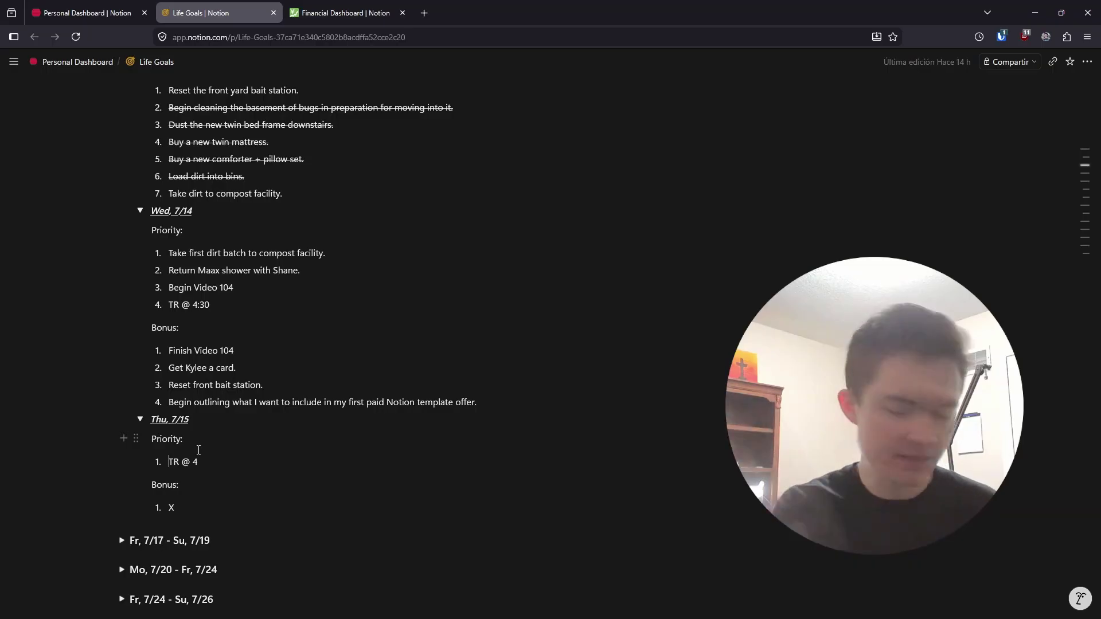
pyautogui.hotkey('ctrl', 'v')
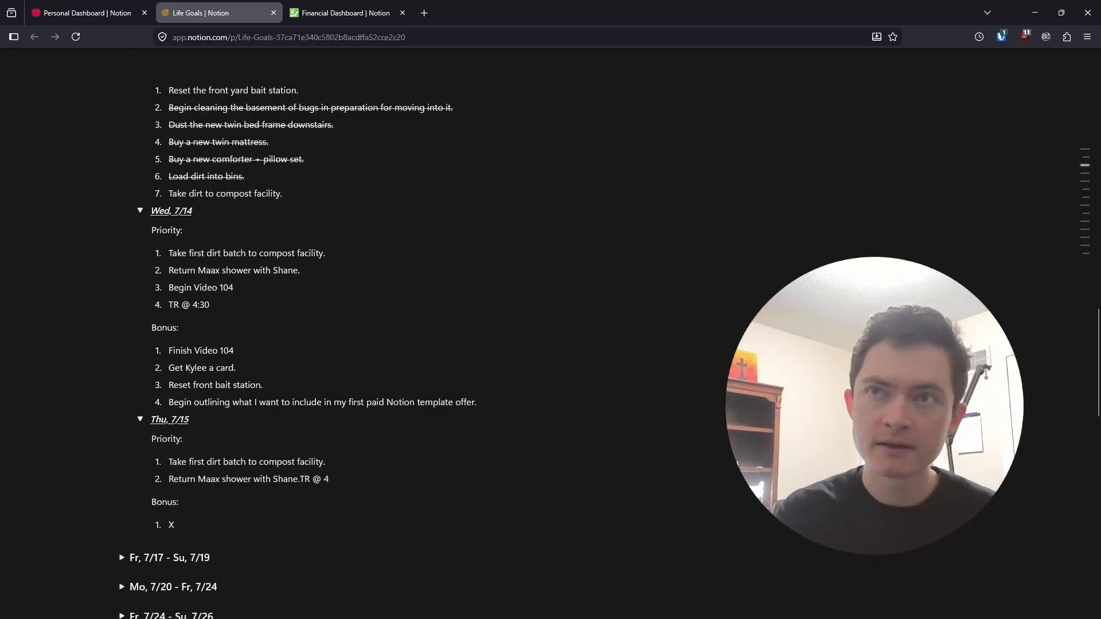
pyautogui.press('Return')
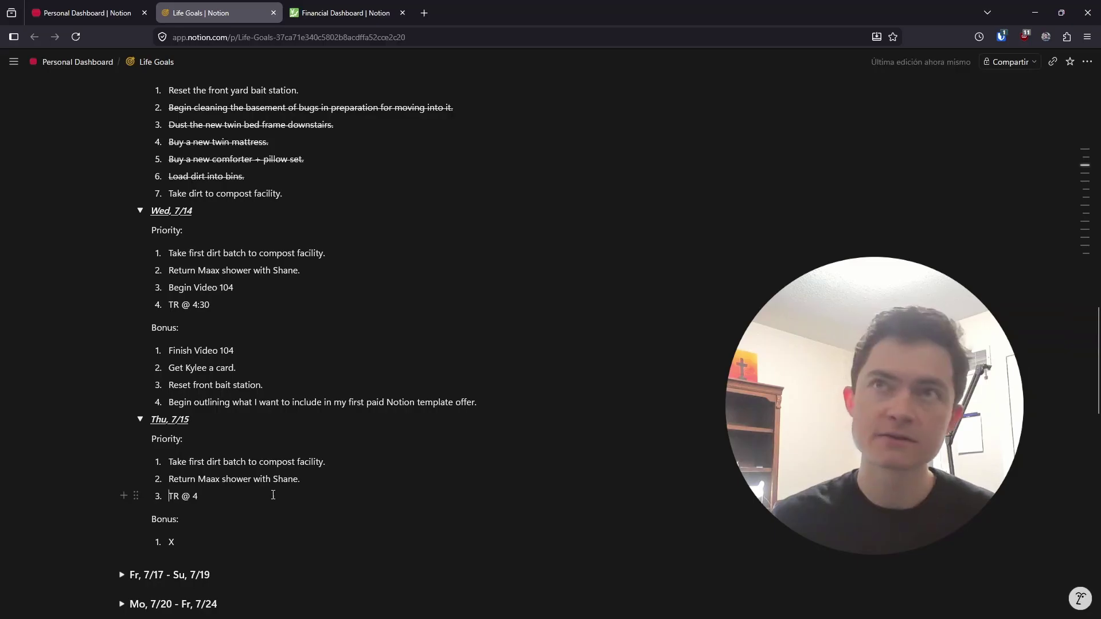
# Review Wednesday's Begin Video 104 priority and its bonus item about getting a card, highlighting each briefly
pyautogui.moveTo(235, 288); pyautogui.dragTo(170, 289)
pyautogui.rightClick(241, 303)
pyautogui.click(219, 387)
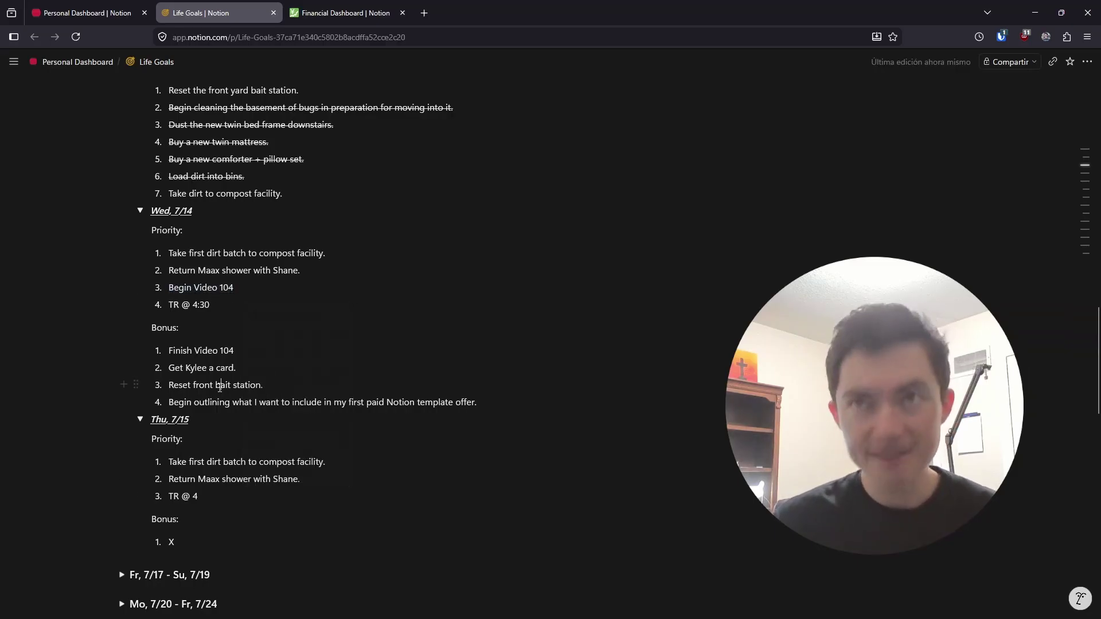
pyautogui.press('Escape')
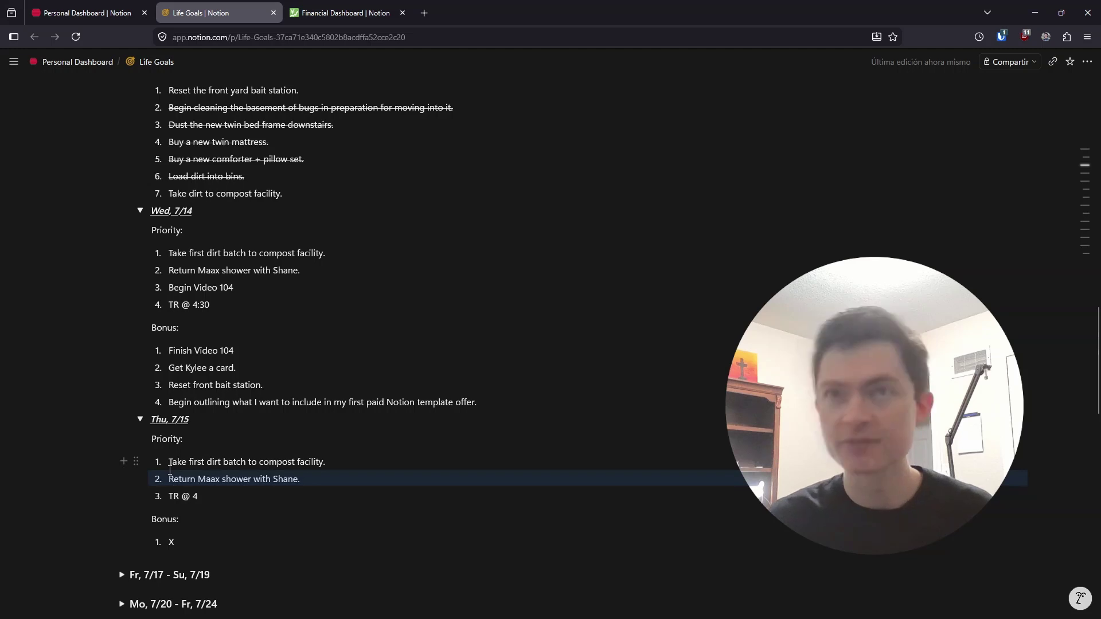
pyautogui.click(170, 463)
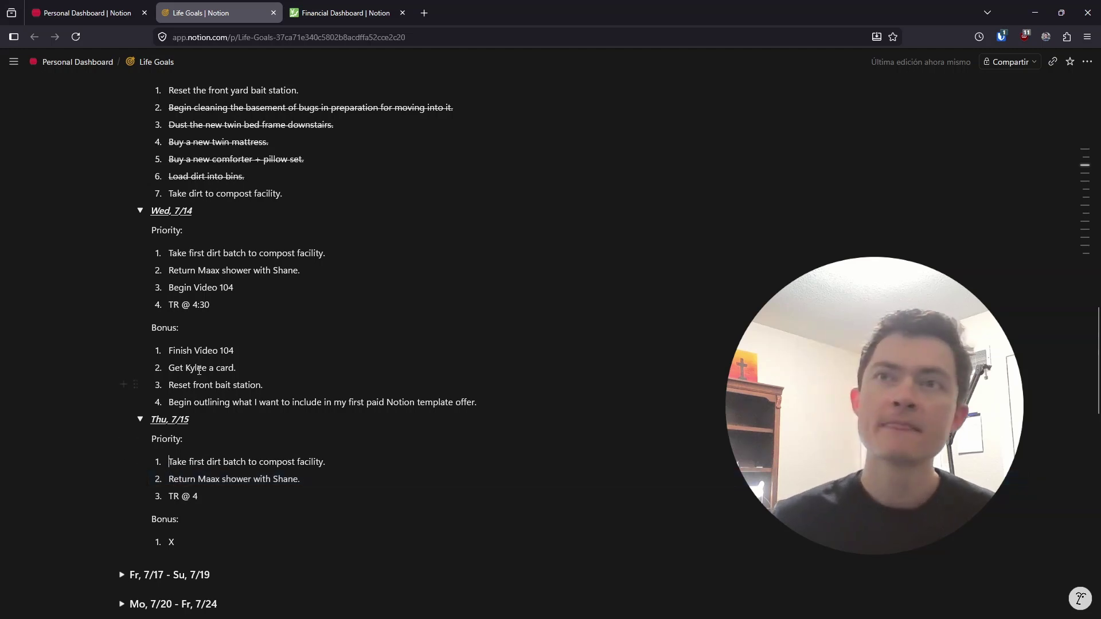
pyautogui.moveTo(240, 367); pyautogui.dragTo(169, 367)
pyautogui.rightClick(243, 380)
pyautogui.click(200, 370)
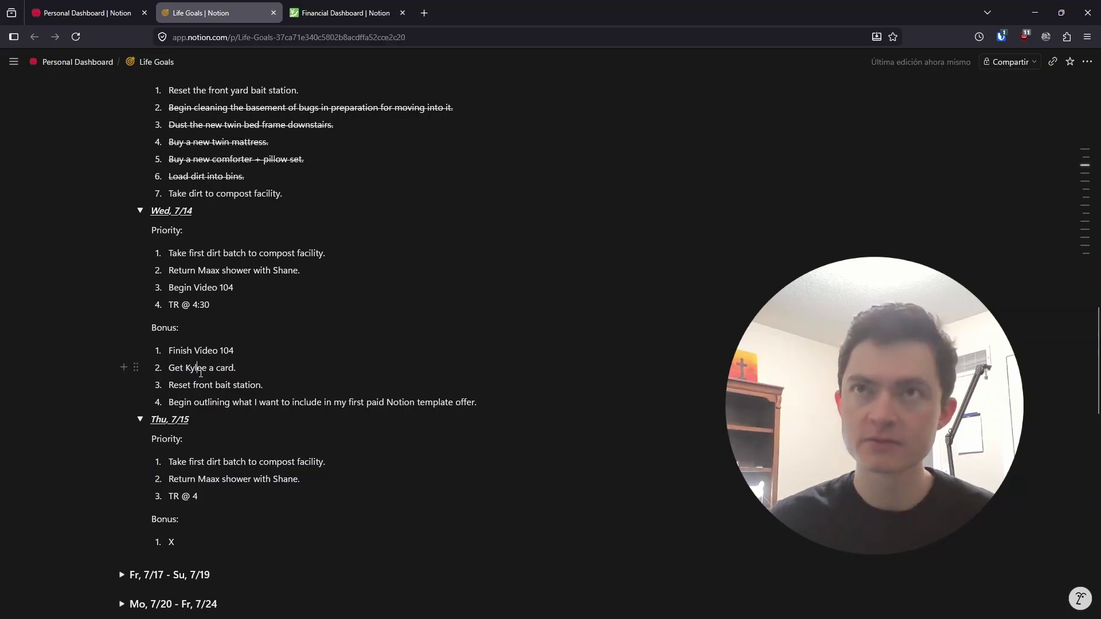
# Replace the X placeholder in Thursday's Bonus list with Wednesday's "Reset front bait station." item
pyautogui.moveTo(264, 385); pyautogui.dragTo(171, 387)
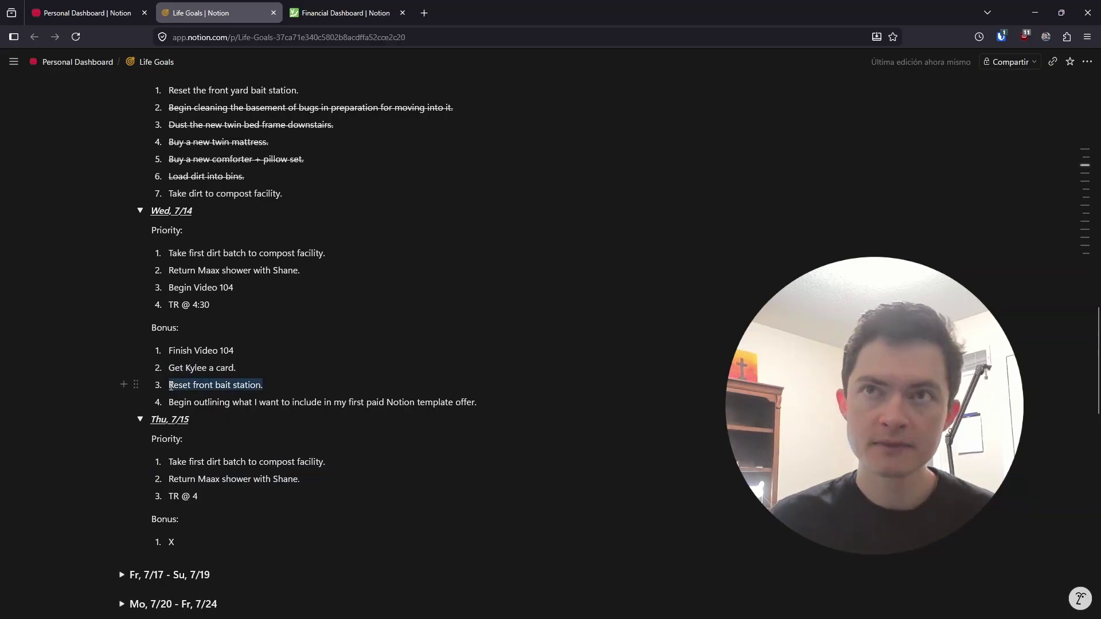
pyautogui.click(180, 386)
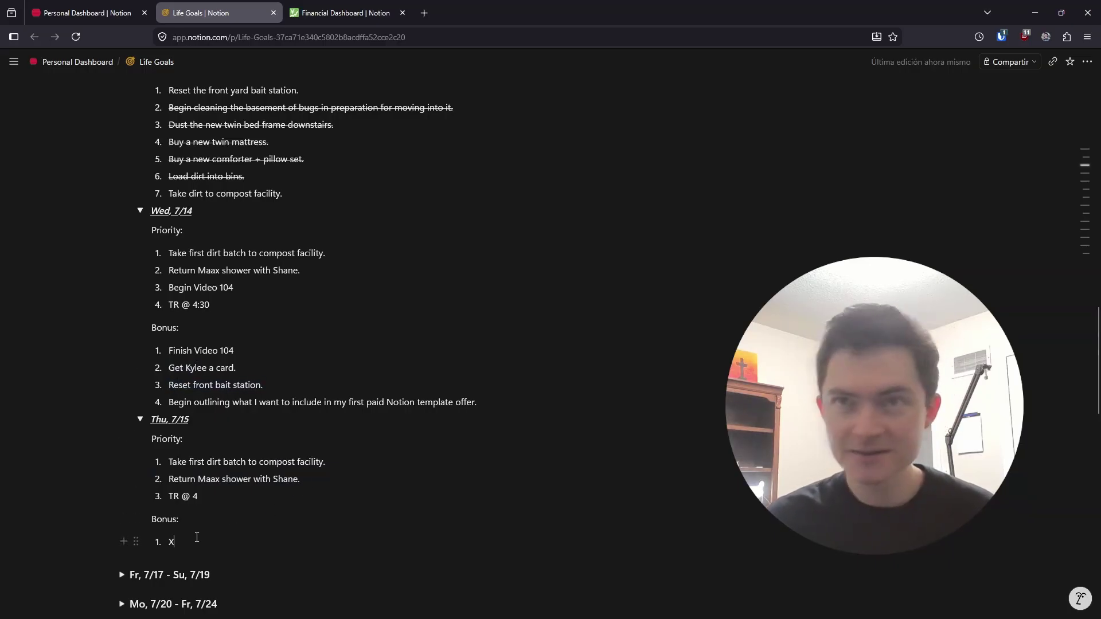
pyautogui.press('BackSpace')
pyautogui.write('B')
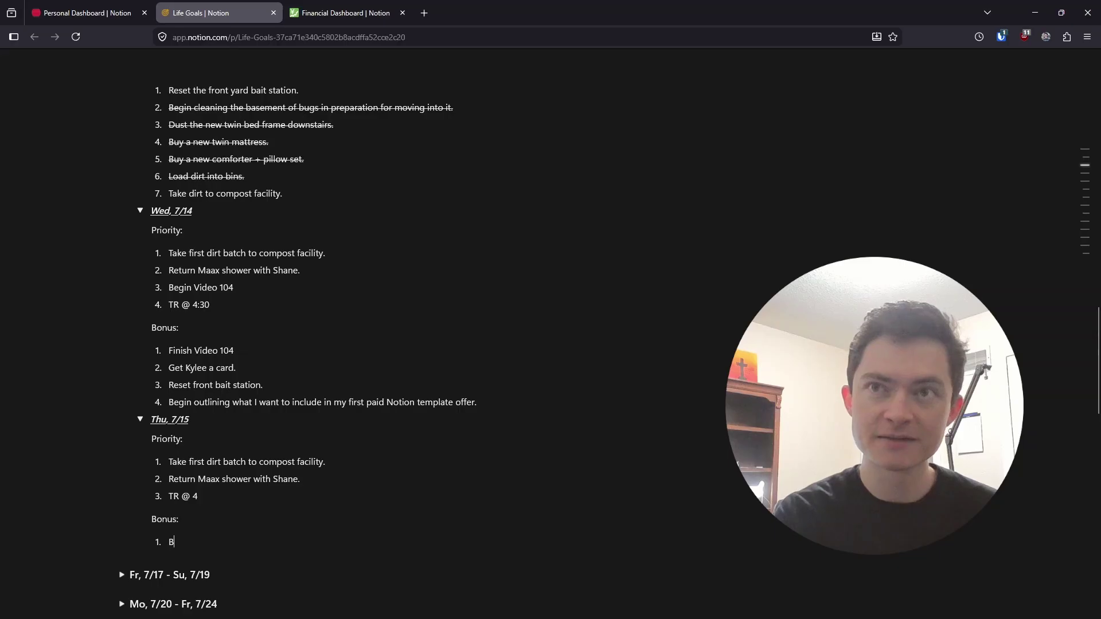
pyautogui.press('BackSpace')
pyautogui.write('Reset front bait station.')
# Copy Wednesday's "Begin outlining what I want to include in my first paid Notion template offer." to the 7/20 - 7/24 All Week Bonus list
pyautogui.scroll(-1, 439, 400)
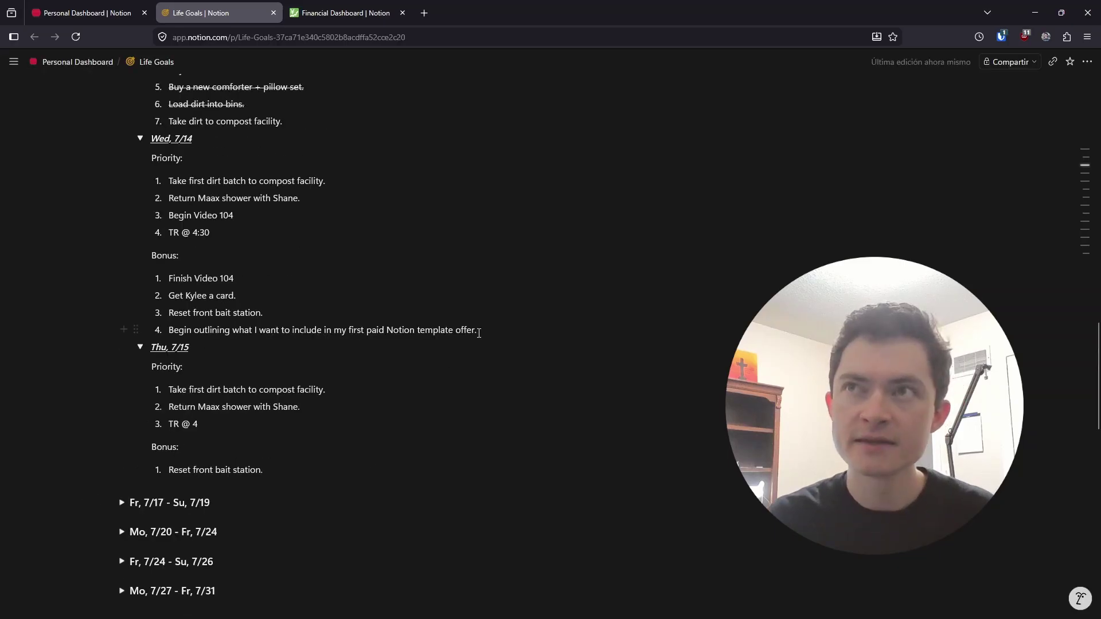
pyautogui.moveTo(478, 333); pyautogui.dragTo(166, 331)
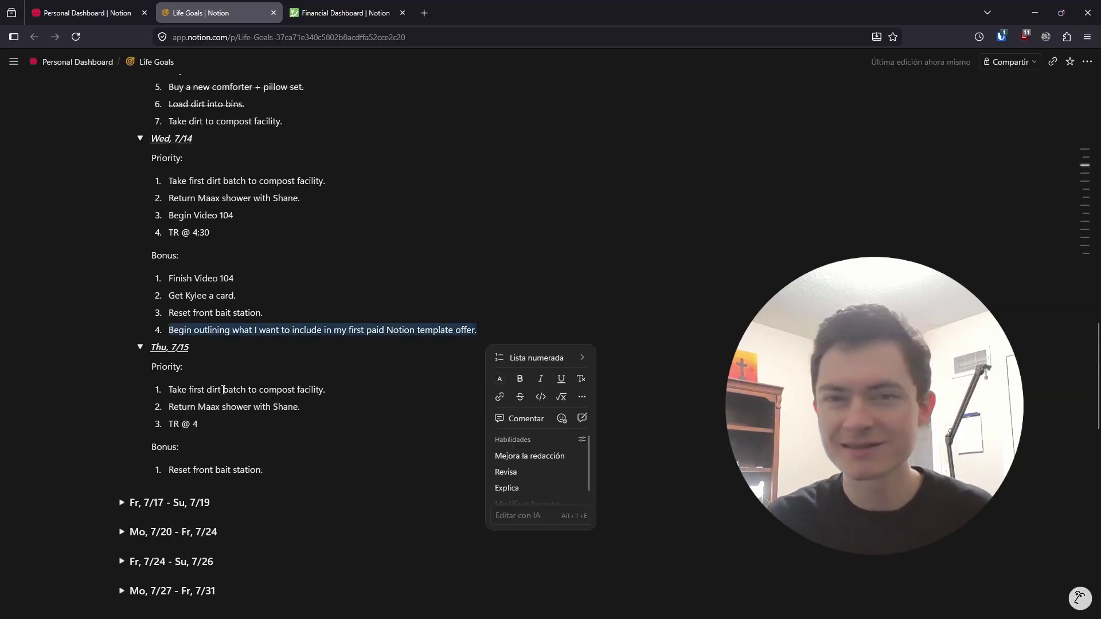
pyautogui.click(227, 409)
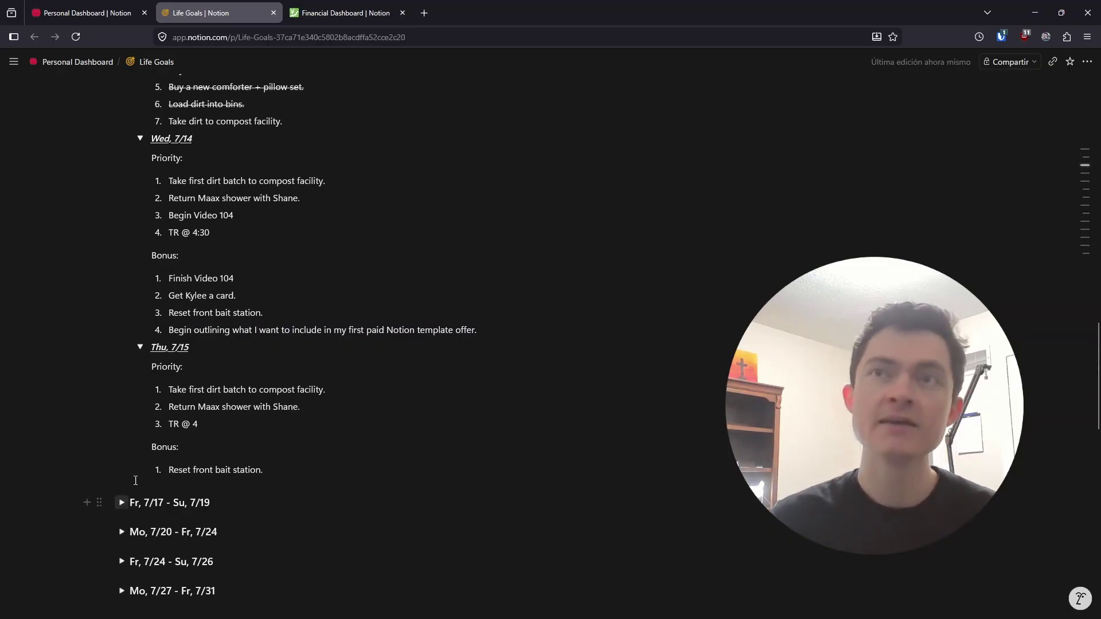
pyautogui.click(121, 531)
pyautogui.scroll(-2, 236, 436)
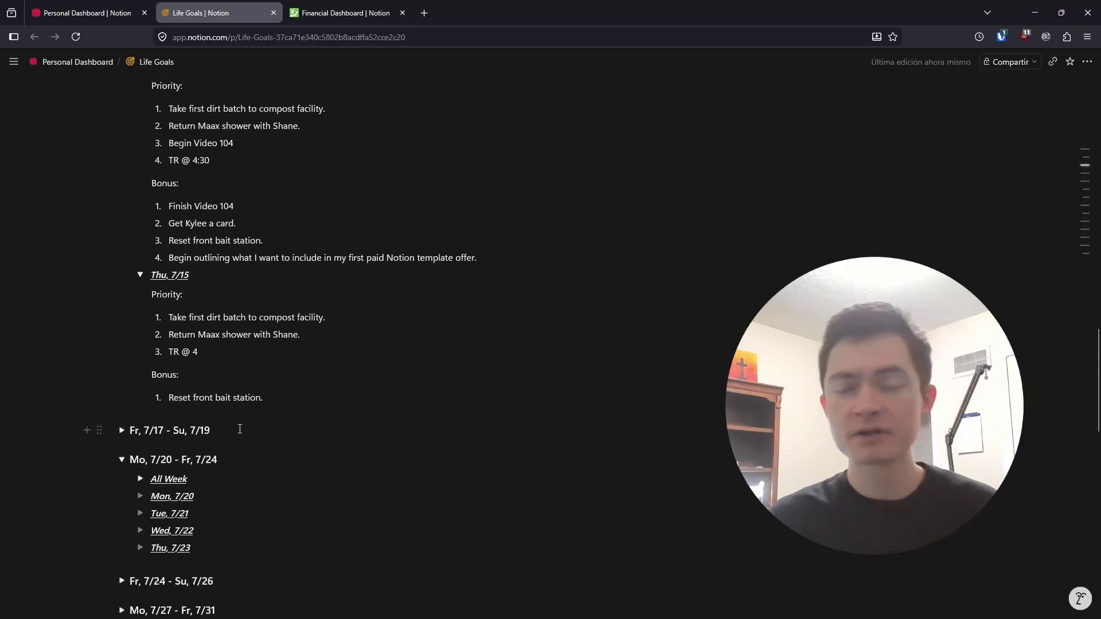
pyautogui.scroll(-2, 240, 429)
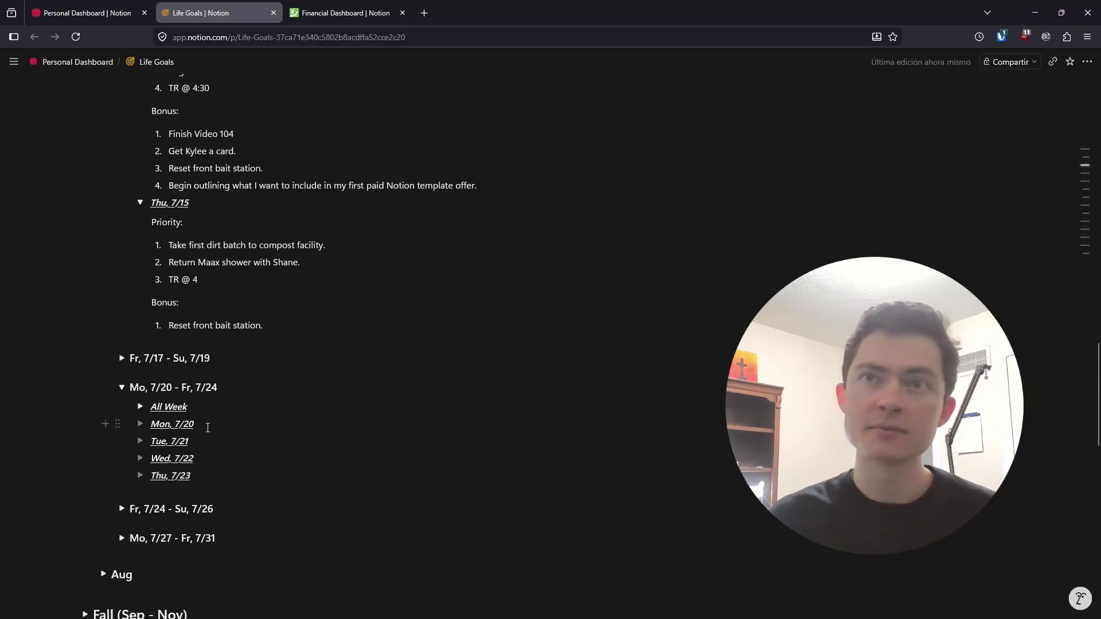
pyautogui.click(140, 407)
pyautogui.scroll(-2, 258, 431)
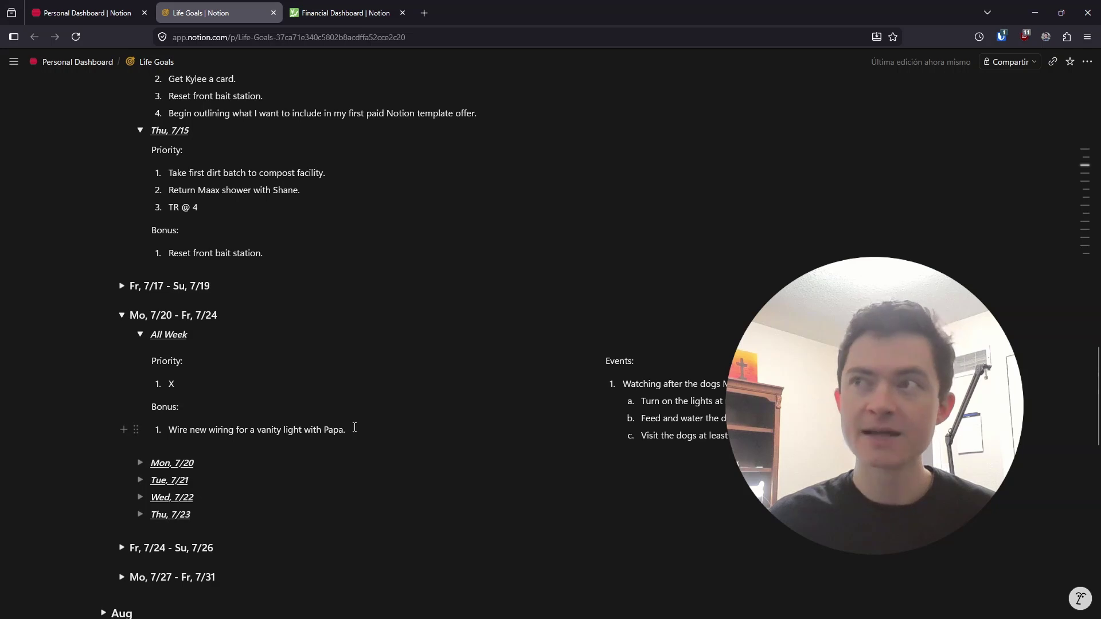
pyautogui.click(385, 451)
pyautogui.press('Return')
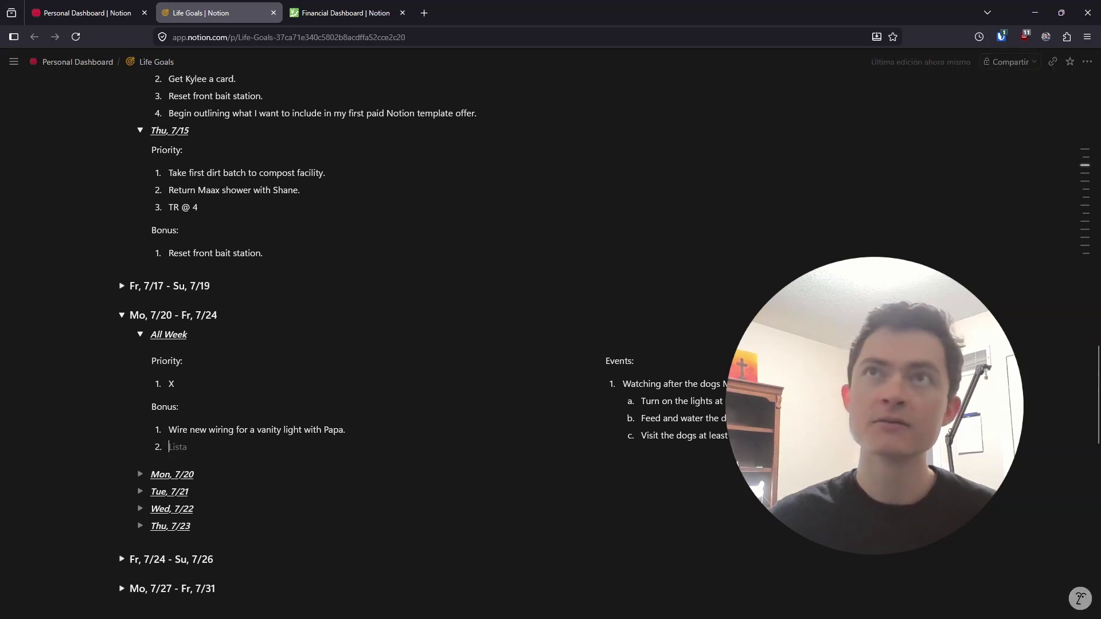
pyautogui.write('Begin outlining what I want to include in my first paid Notion template offer.')
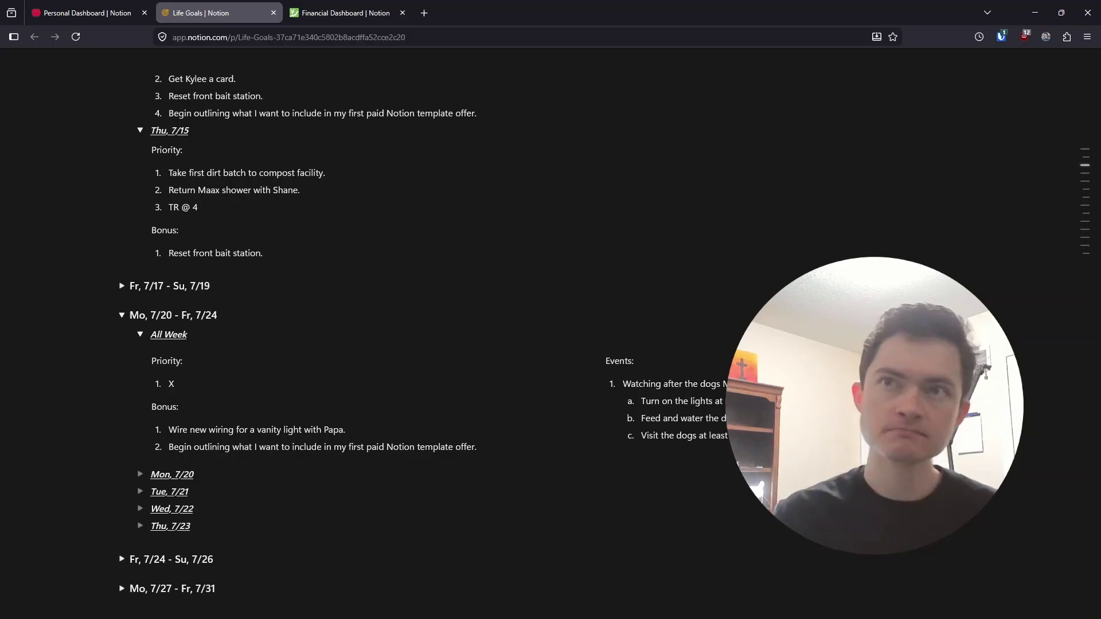
# Review the All Week priorities, bonus tasks and events under Mo, 7/20 - Fr, 7/24 and collapse that list
pyautogui.scroll(-2, 372, 485)
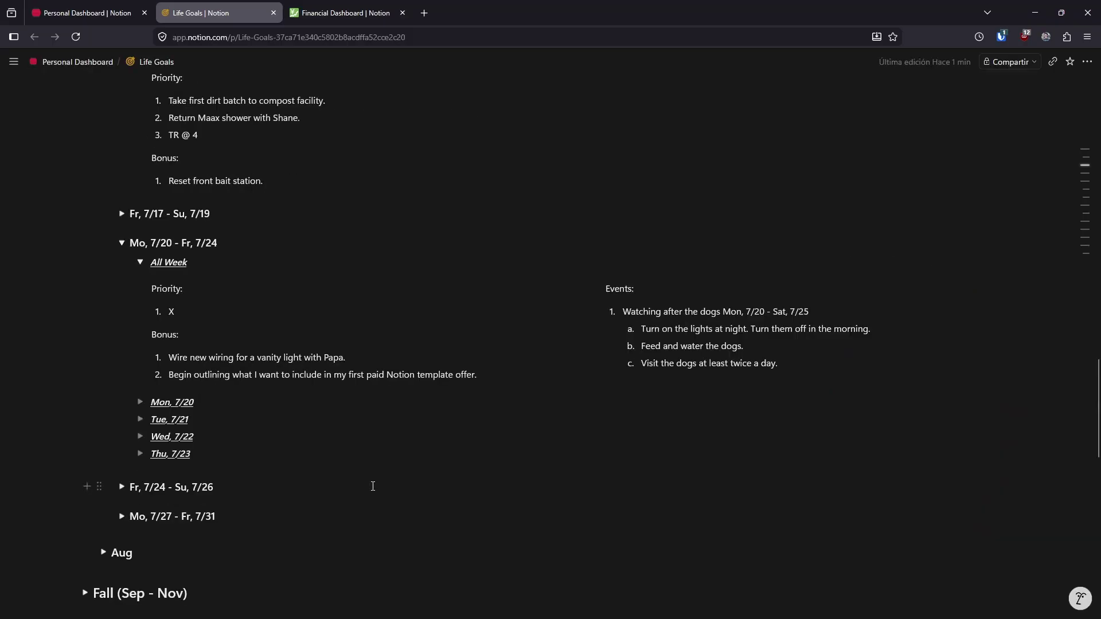
pyautogui.scroll(3, 367, 497)
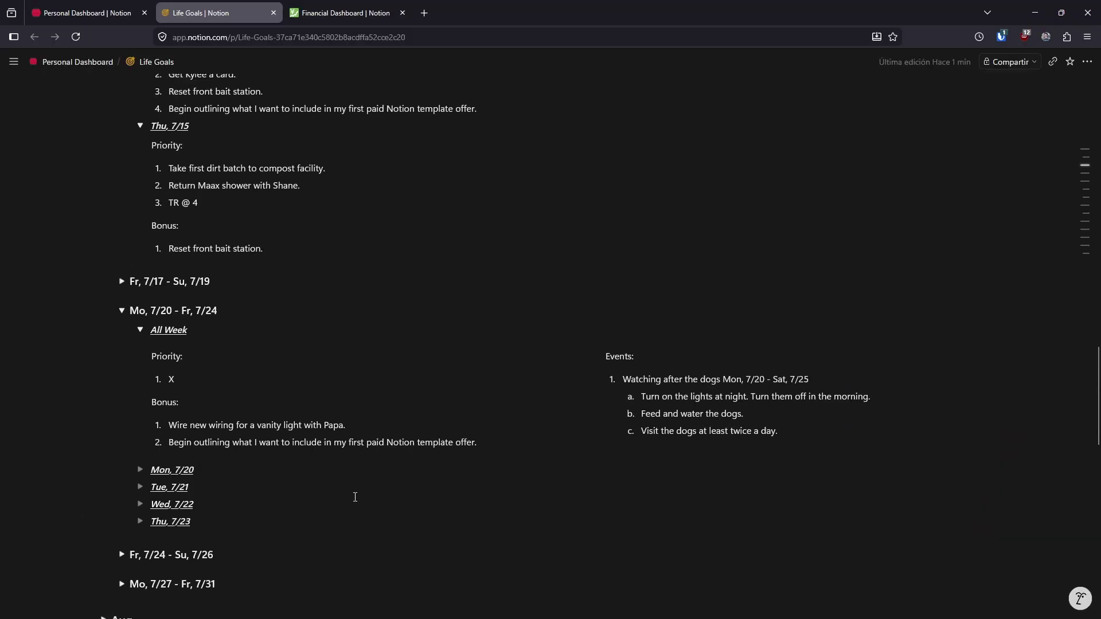
pyautogui.scroll(-3, 339, 506)
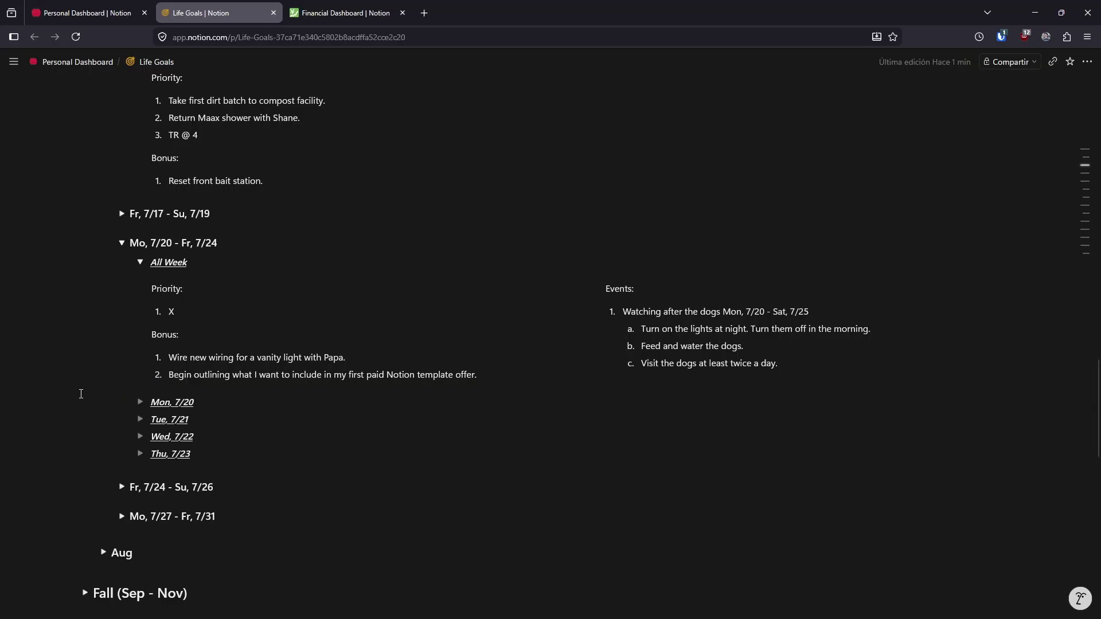
pyautogui.scroll(1, 87, 375)
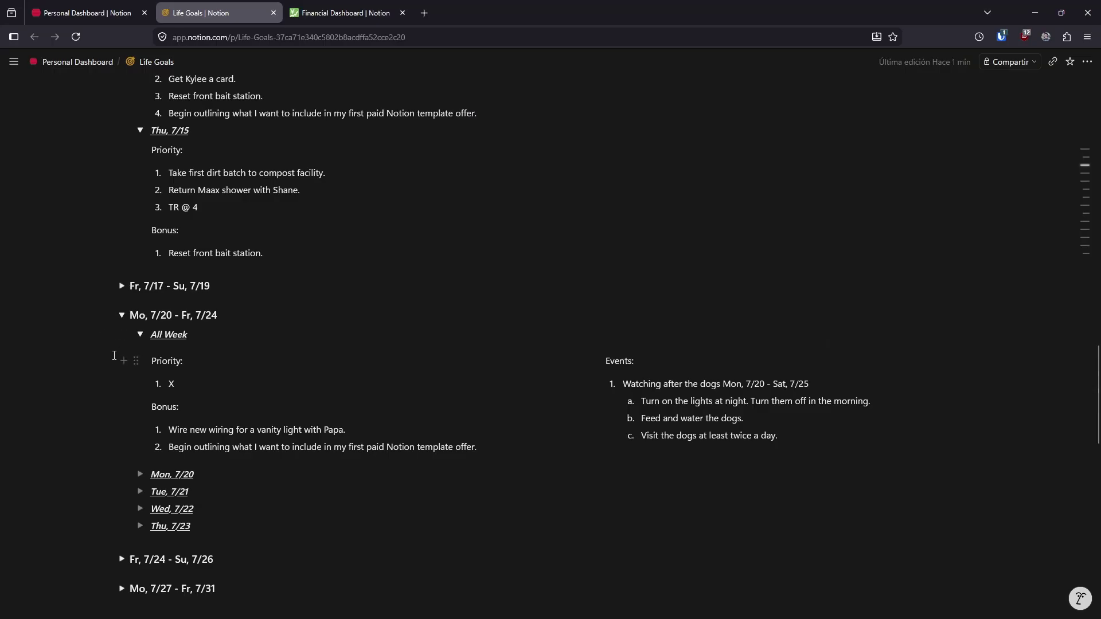
pyautogui.scroll(1, 114, 356)
pyautogui.click(140, 407)
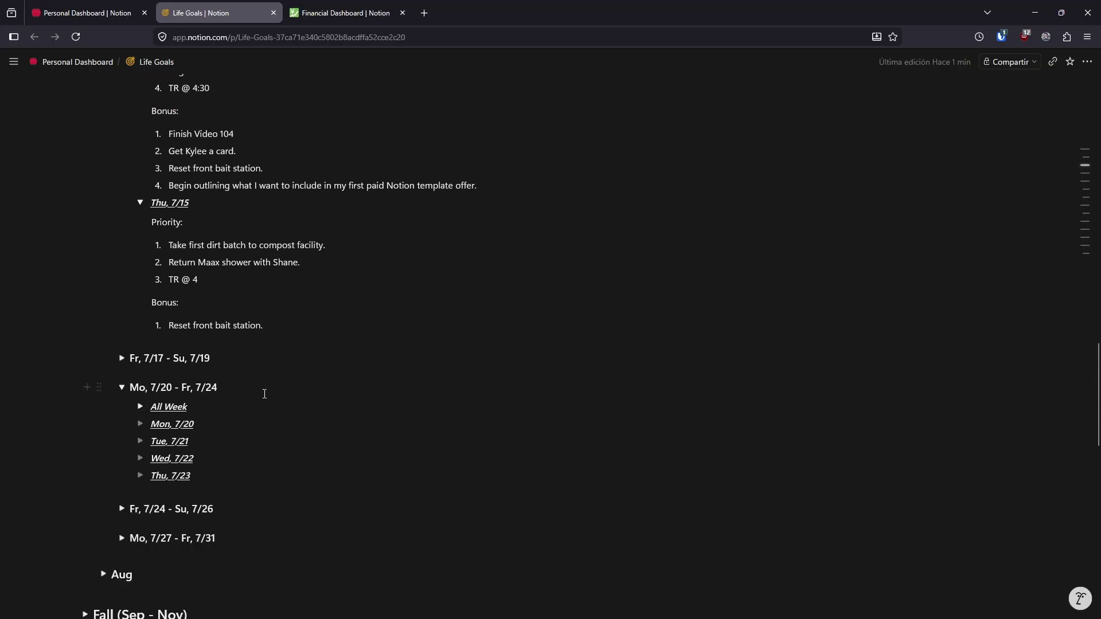
# Expand the All my 30s list at the start of the page to read its goals and collapse it again
pyautogui.scroll(20, 276, 414)
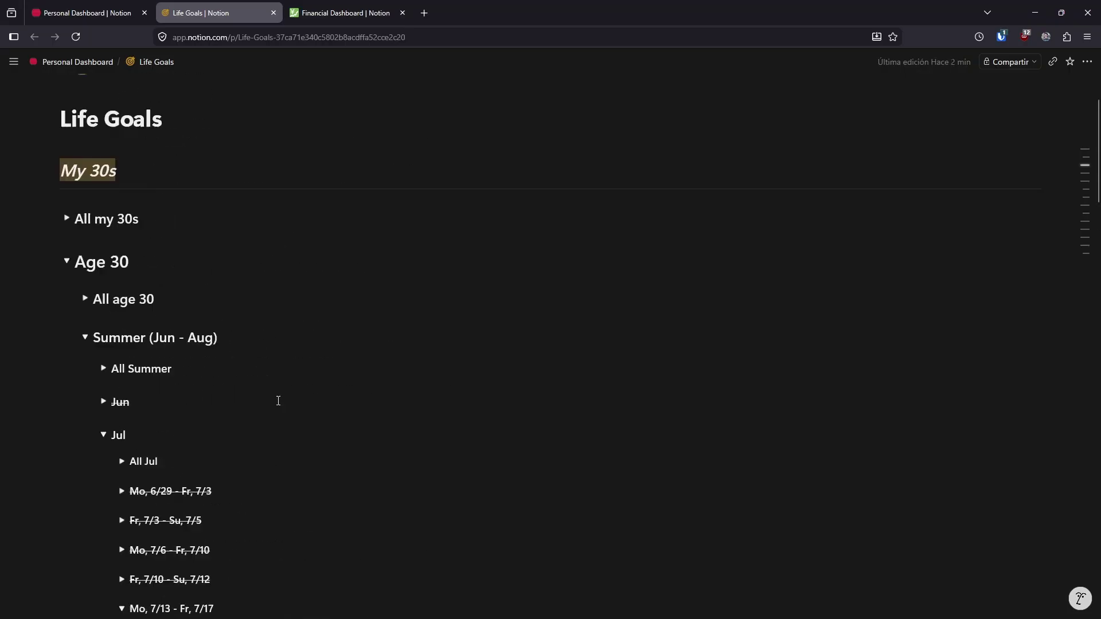
pyautogui.click(66, 311)
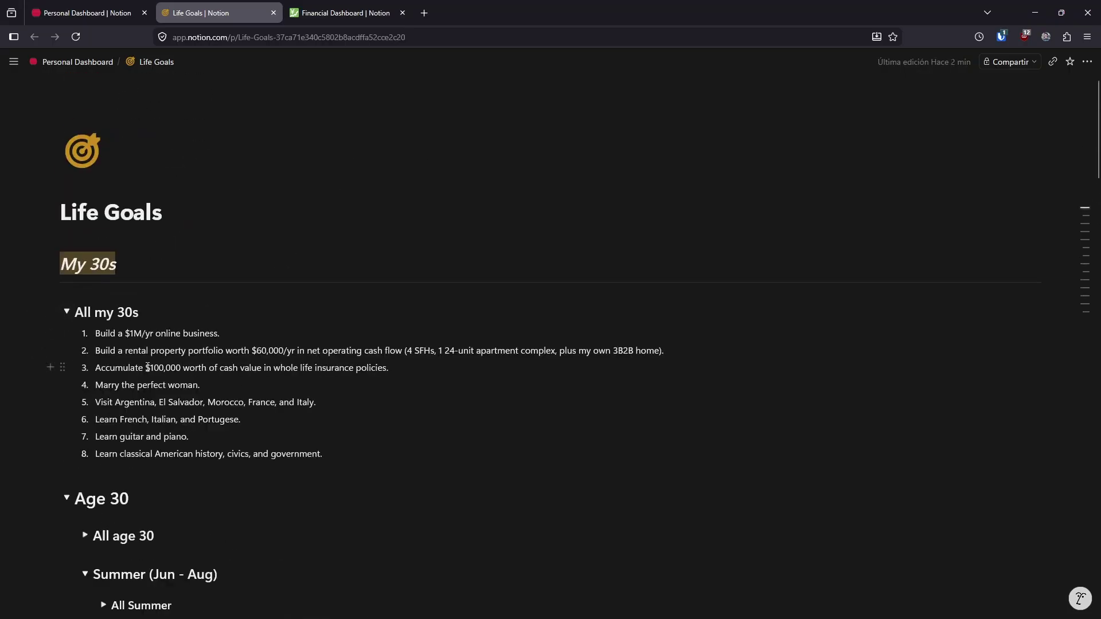
pyautogui.click(67, 311)
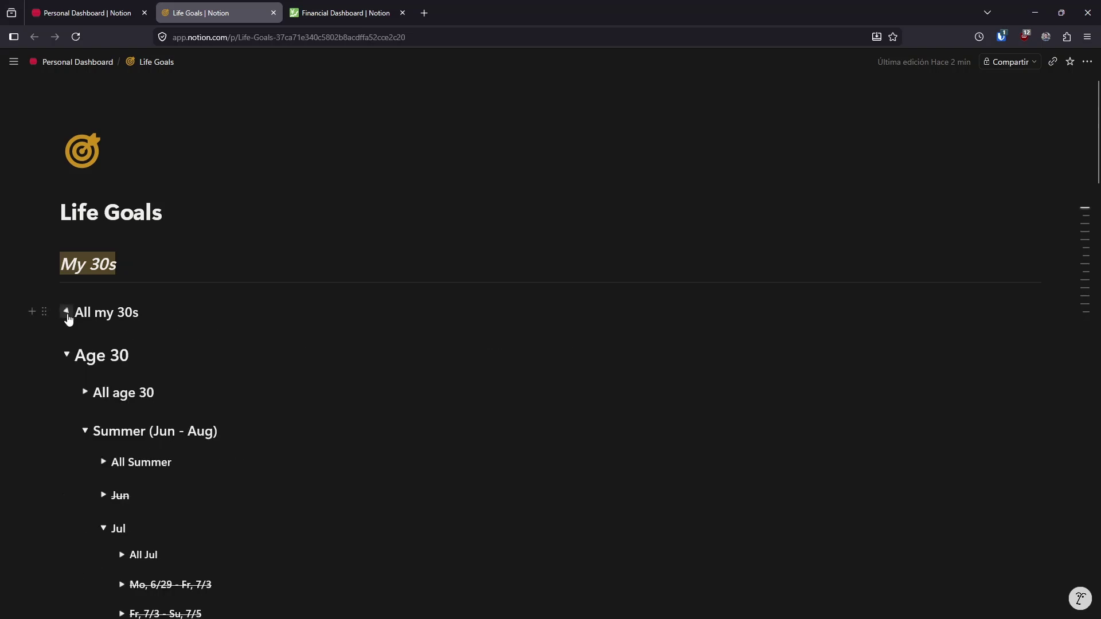
# Review the breakdown from Summer and July down to the Mo, 7/13 - Fr, 7/17 weekly and daily task lists
pyautogui.scroll(-6, 60, 367)
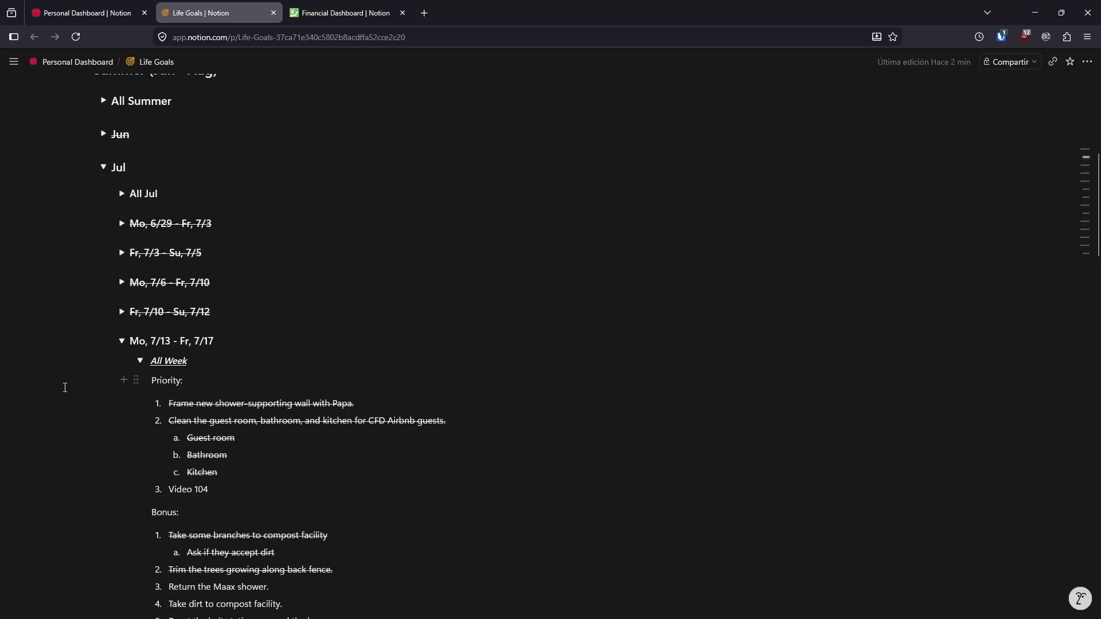
pyautogui.scroll(-4, 66, 387)
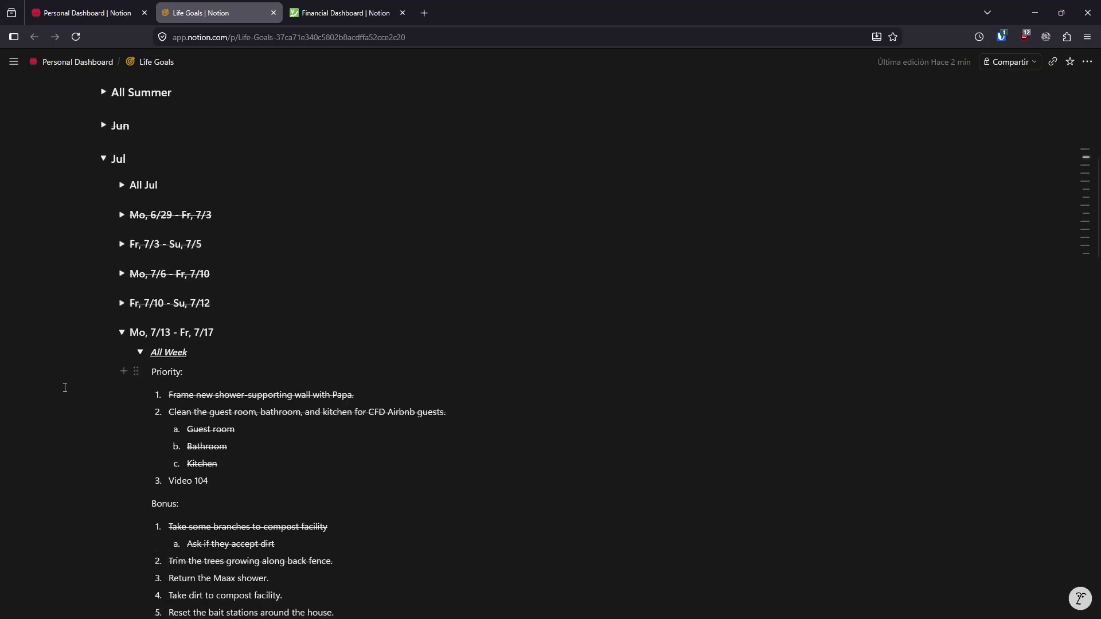
pyautogui.scroll(-3, 72, 385)
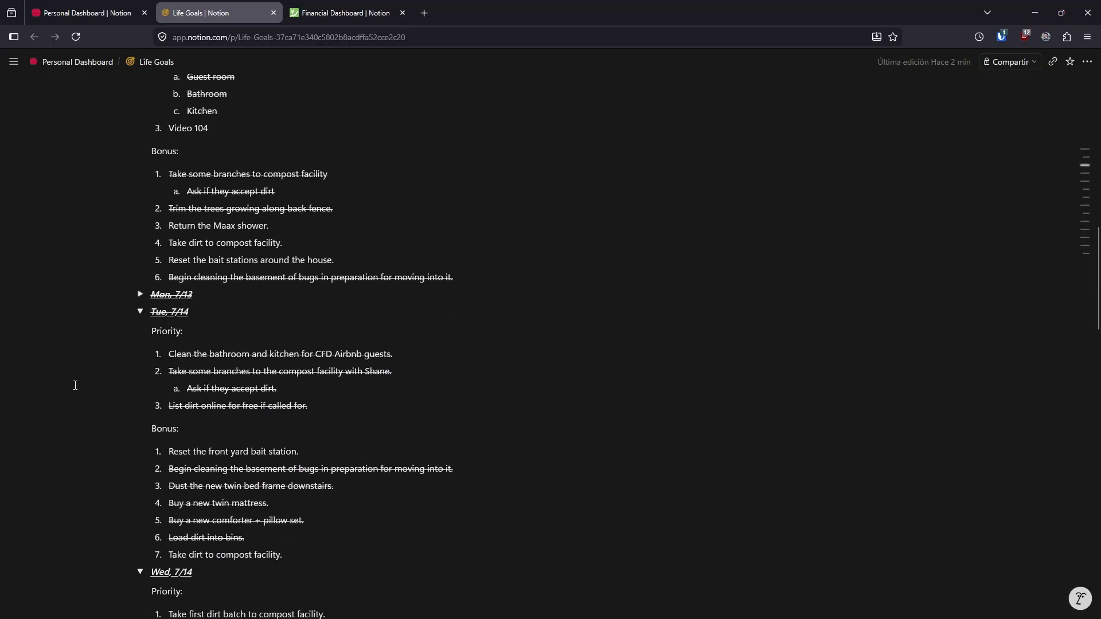
pyautogui.scroll(-8, 75, 385)
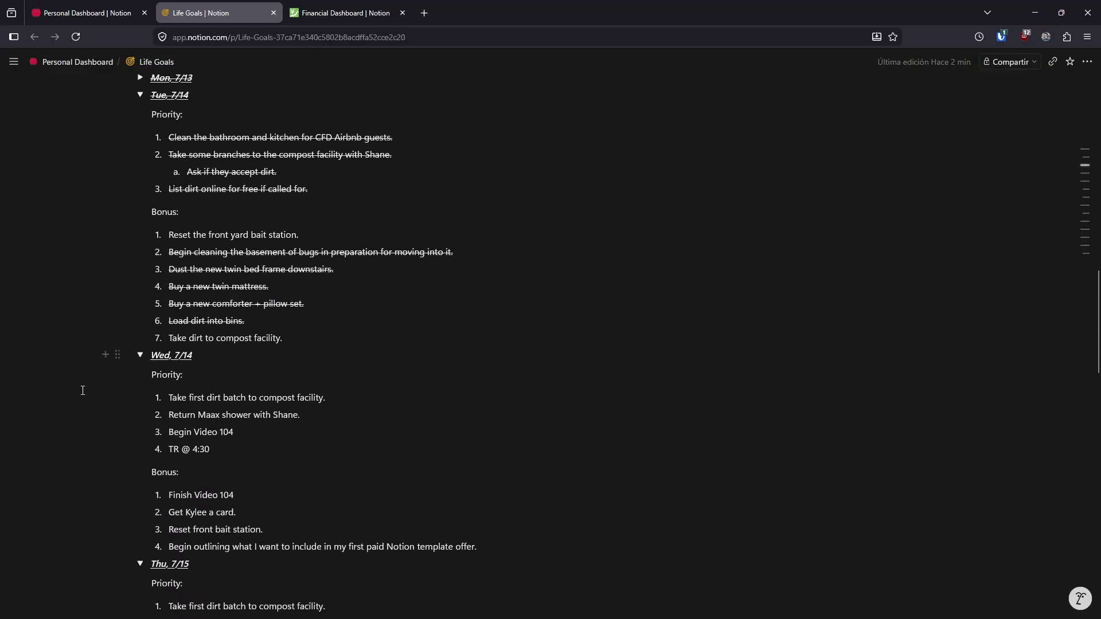
# Expand the All Week list under Mo, 7/20 - Fr, 7/24 to read its priorities, bonus tasks and events, and collapse it again
pyautogui.scroll(-4, 82, 391)
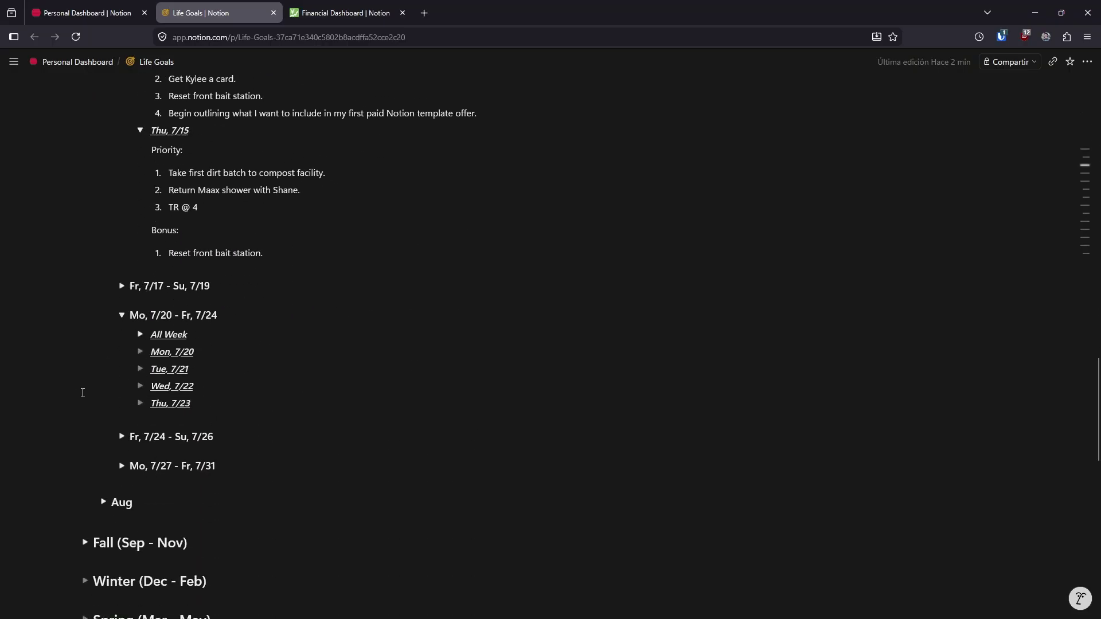
pyautogui.click(140, 335)
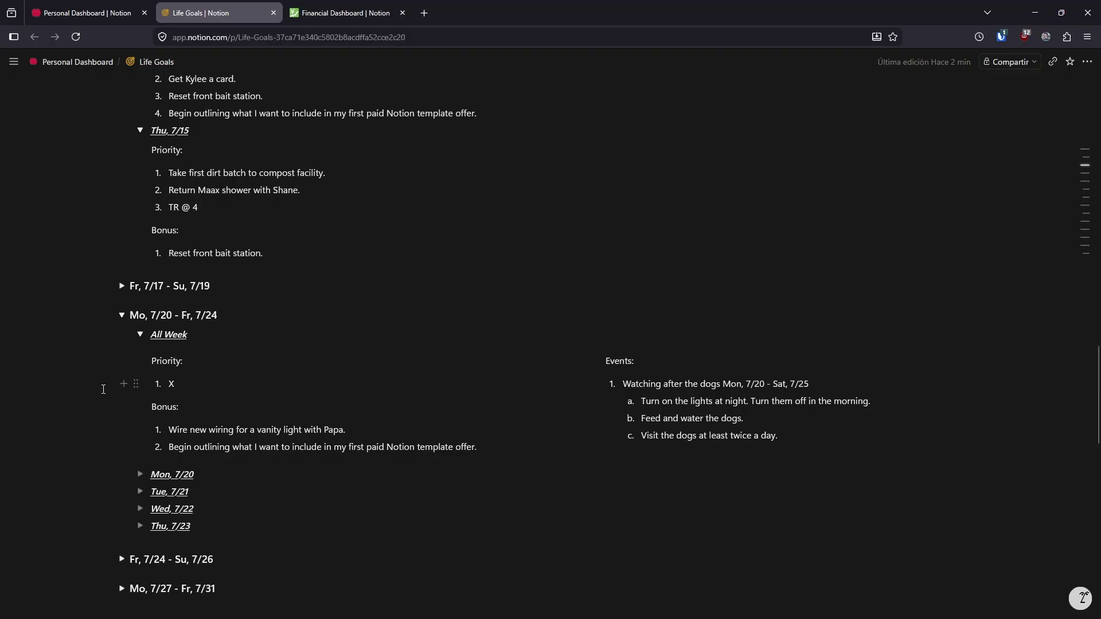
pyautogui.click(139, 336)
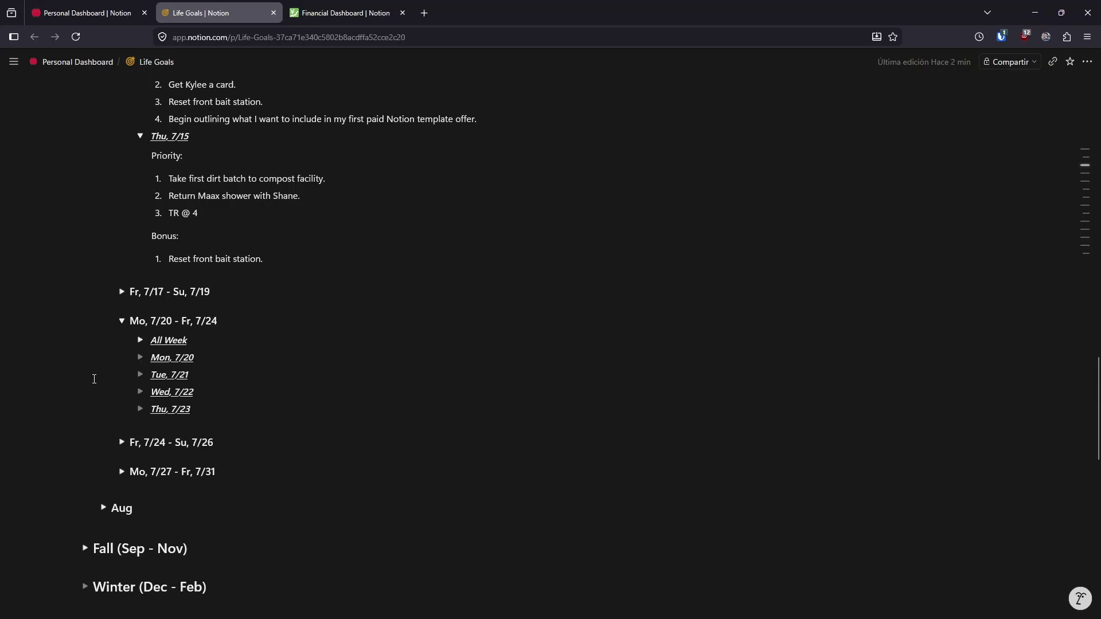
# Collapse the Thu, 7/15 and Wed, 7/14 lists and return to the expanded Tue, 7/14 list
pyautogui.scroll(6, 72, 423)
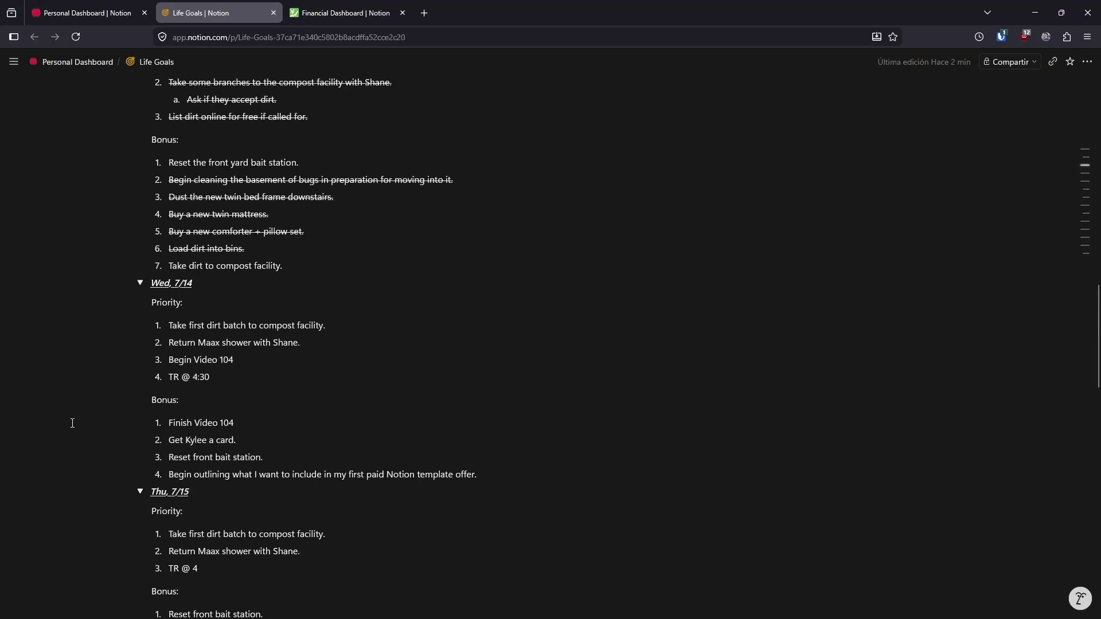
pyautogui.scroll(1, 72, 423)
pyautogui.scroll(-1, 75, 423)
pyautogui.click(140, 491)
pyautogui.click(140, 283)
pyautogui.scroll(2, 104, 360)
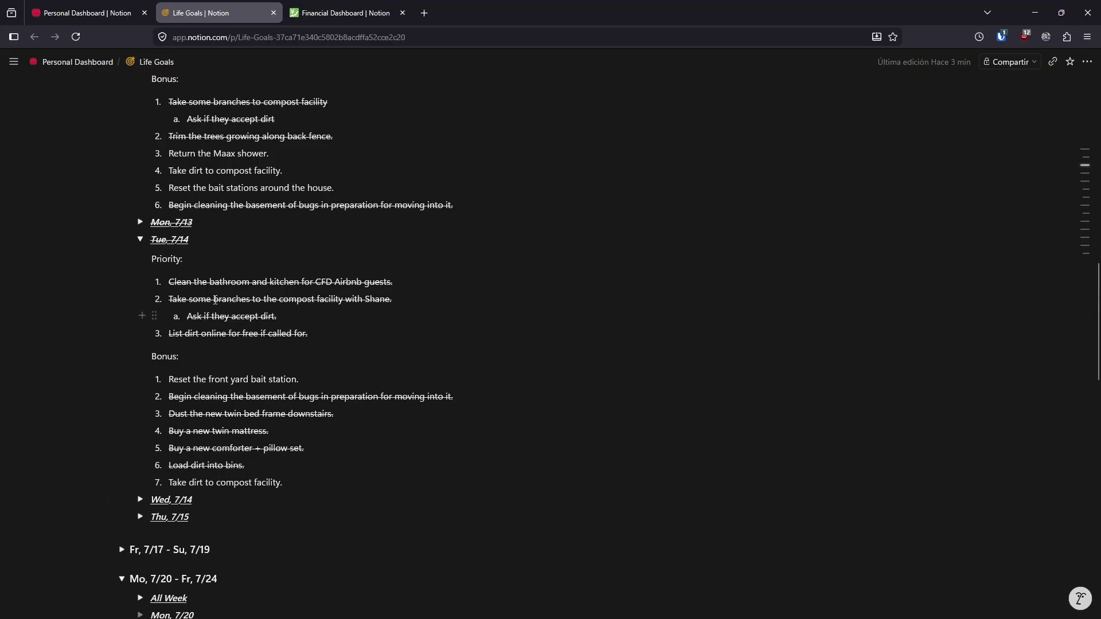
# Highlight all the Priority tasks under Tue, 7/14 and the first three Bonus tasks below them
pyautogui.moveTo(166, 281); pyautogui.dragTo(314, 333)
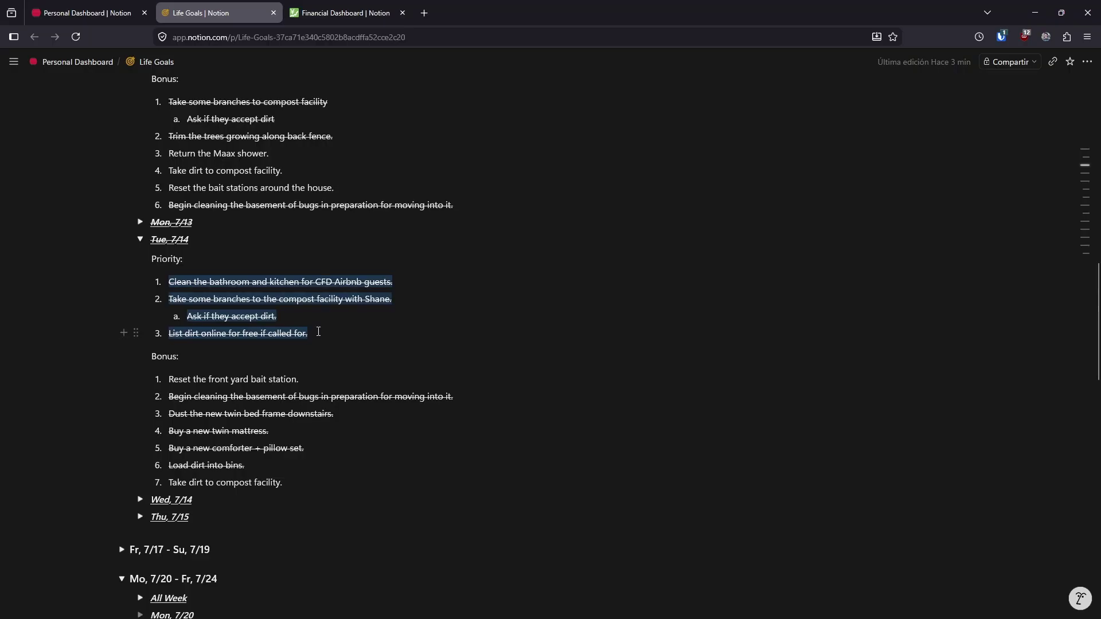
pyautogui.click(314, 333)
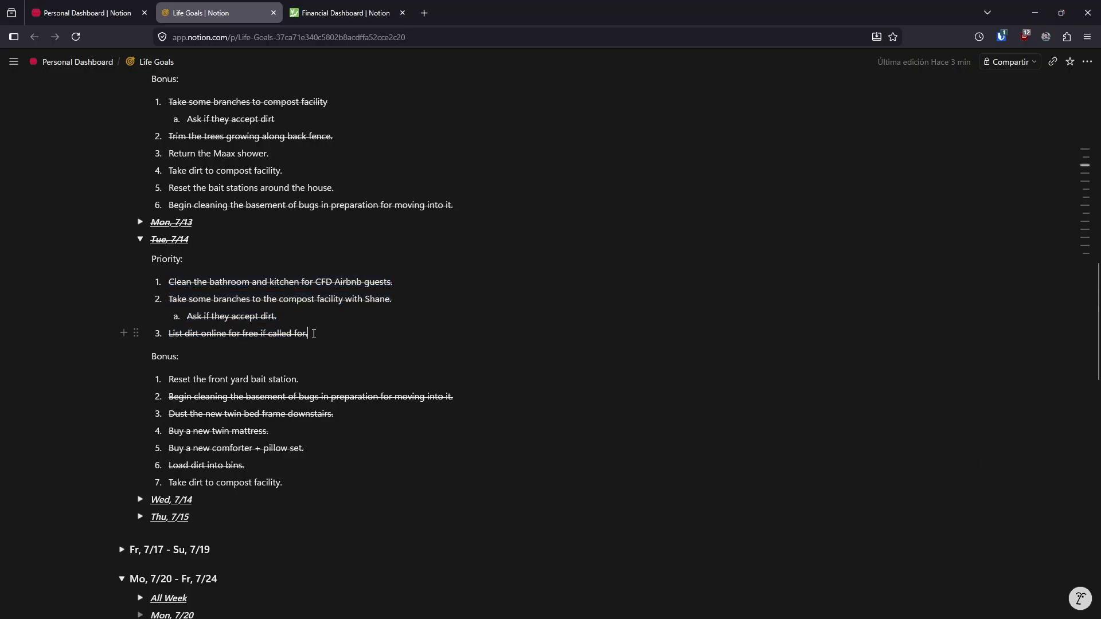
pyautogui.click(169, 379)
pyautogui.moveTo(170, 380); pyautogui.dragTo(340, 414)
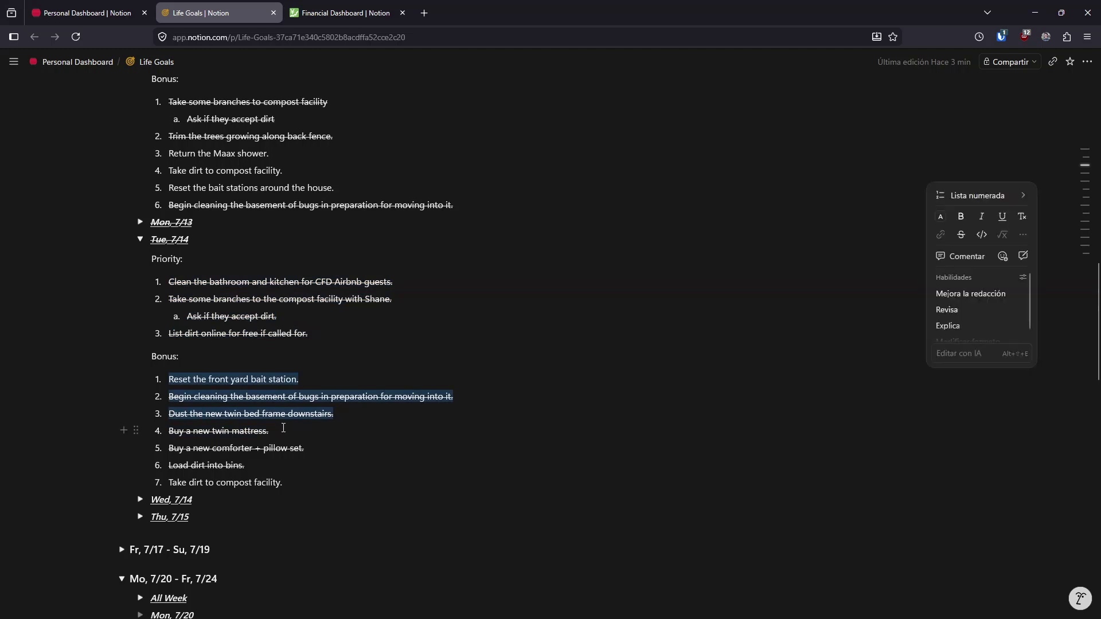
pyautogui.click(232, 431)
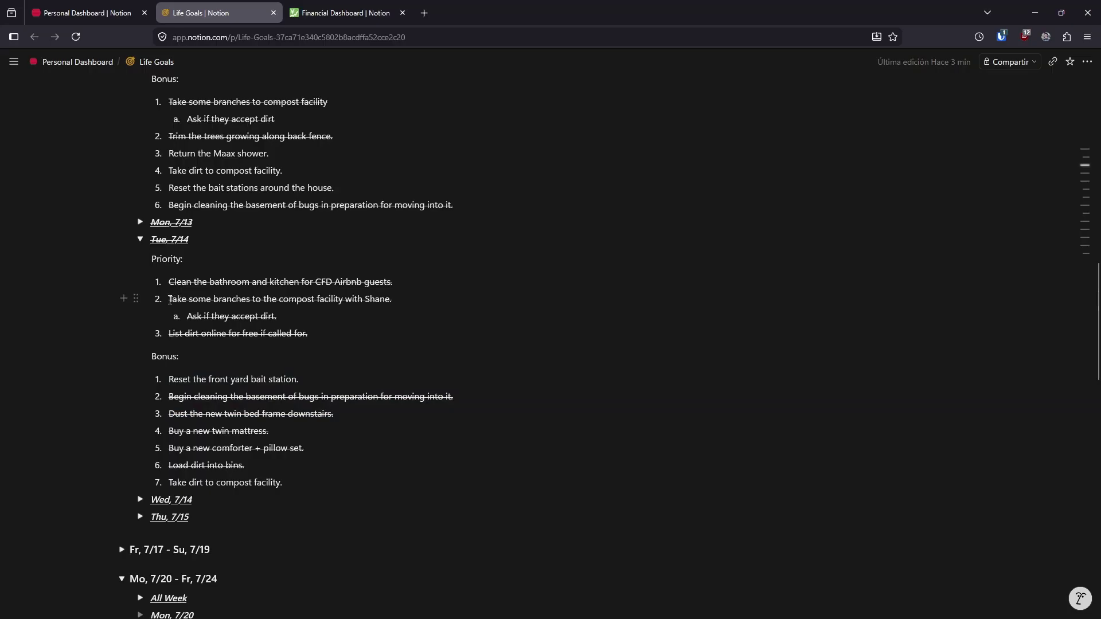
# Highlight Tuesday's compost facility task, its sub-item "Ask if they accept dirt." and the task "List dirt online for free if called for."
pyautogui.moveTo(169, 298); pyautogui.dragTo(279, 316)
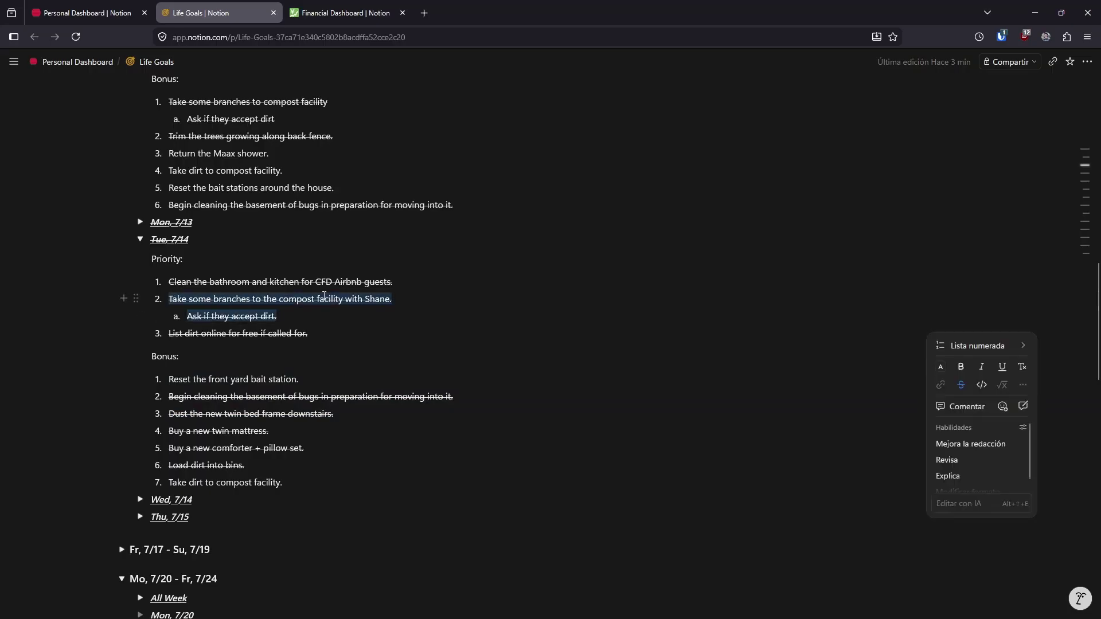
pyautogui.click(305, 299)
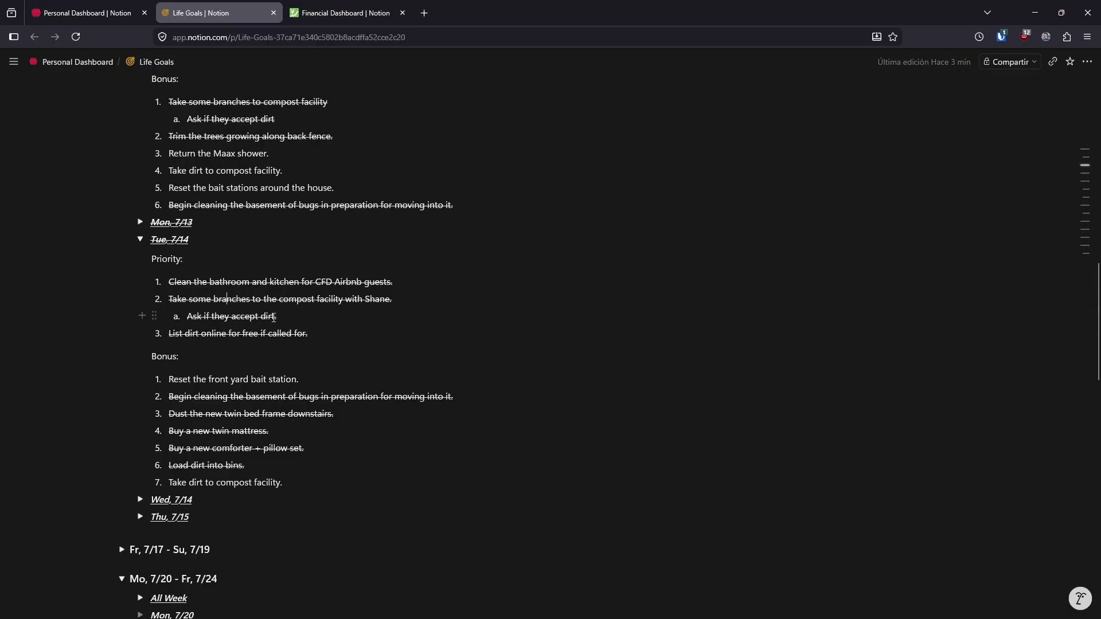
pyautogui.moveTo(275, 317); pyautogui.dragTo(187, 317)
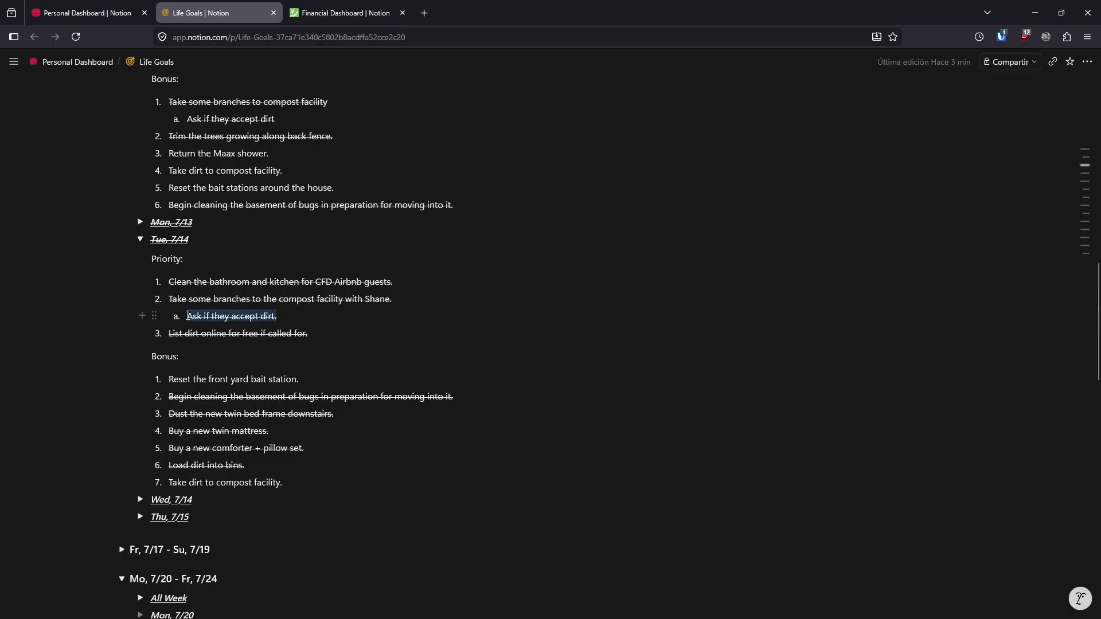
pyautogui.click(237, 318)
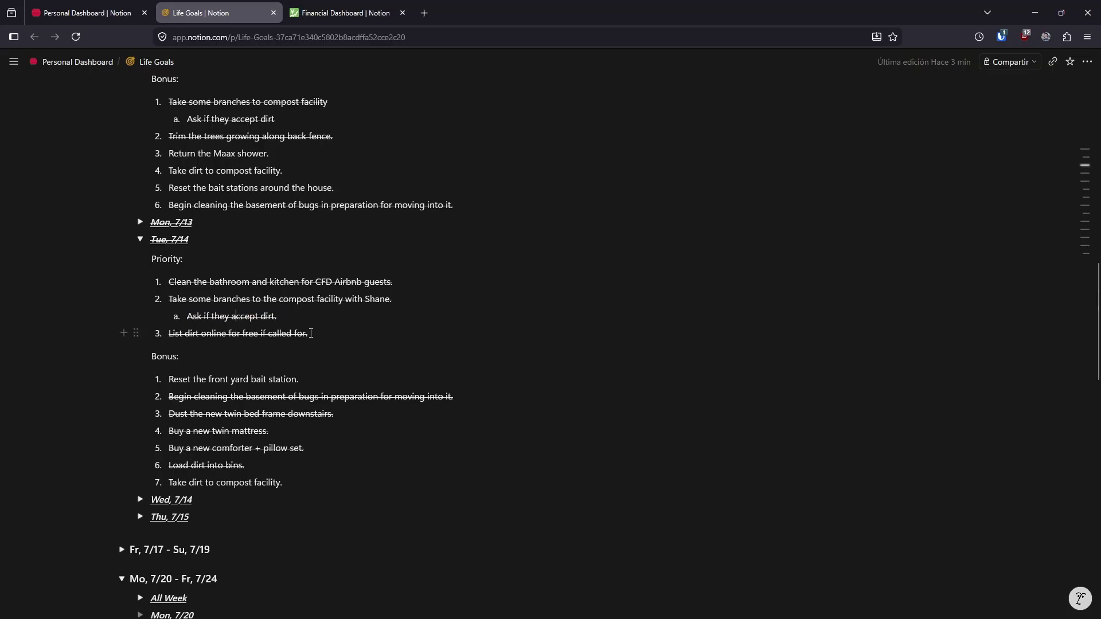
pyautogui.moveTo(311, 333); pyautogui.dragTo(171, 335)
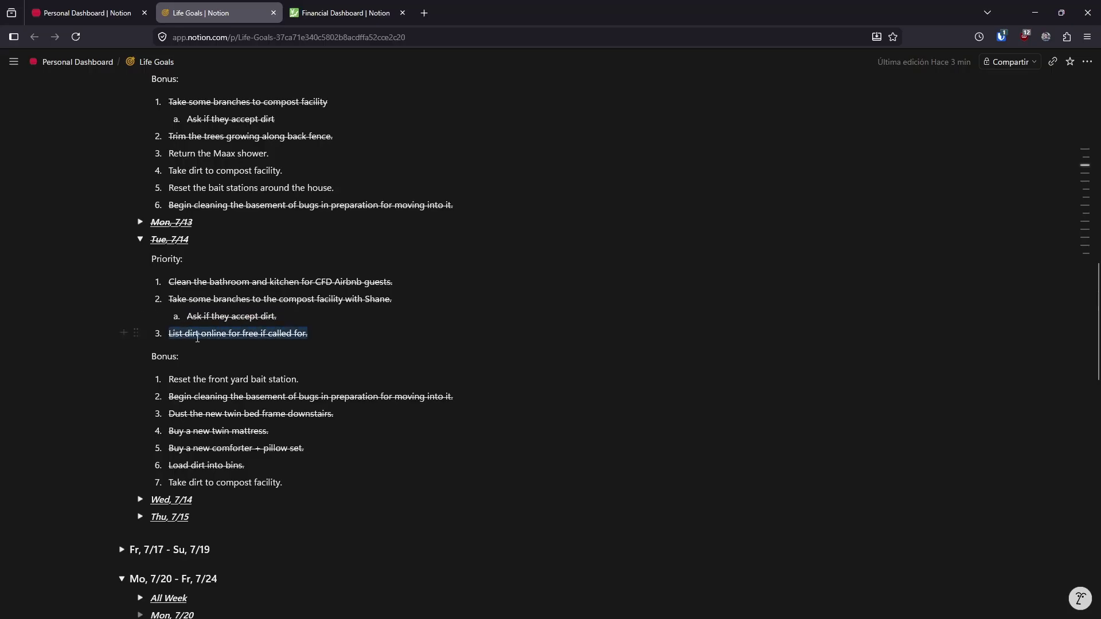
pyautogui.click(197, 338)
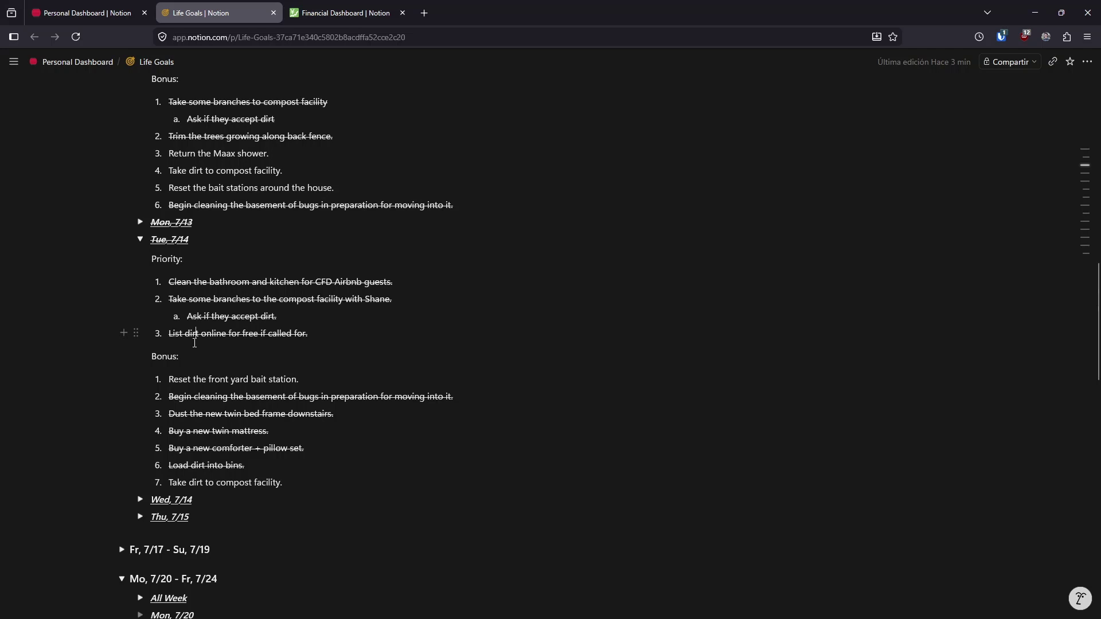
# Go over Tuesday's compost facility priority again, comparing it with the highlighted "List dirt online for free if called for." task
pyautogui.click(286, 315)
pyautogui.moveTo(286, 315); pyautogui.dragTo(169, 299)
pyautogui.click(214, 300)
pyautogui.moveTo(309, 334); pyautogui.dragTo(168, 335)
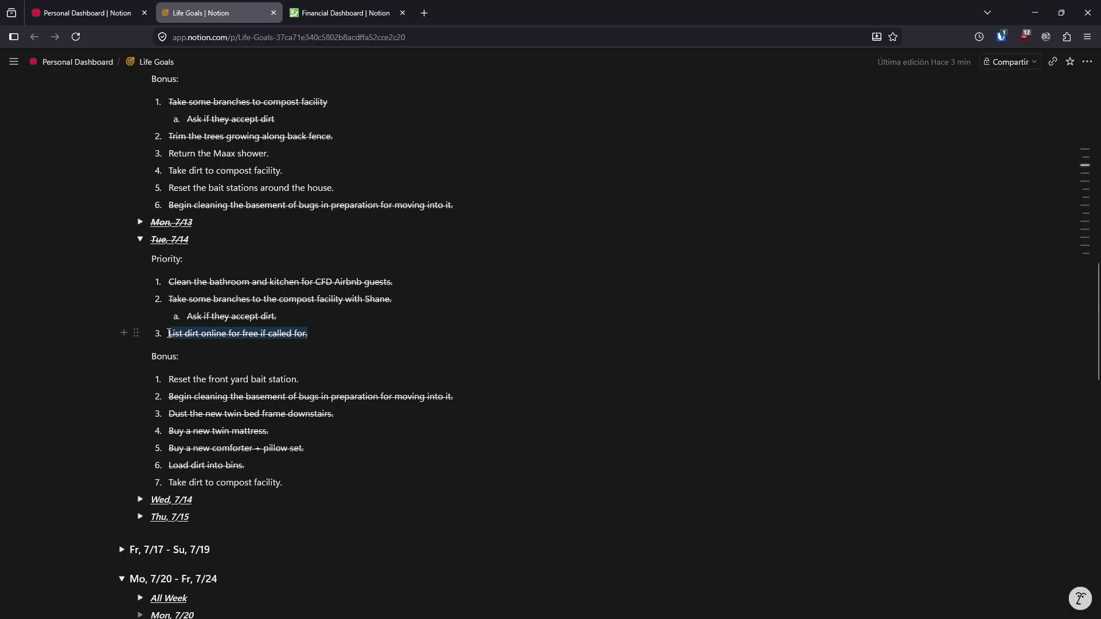
pyautogui.click(206, 336)
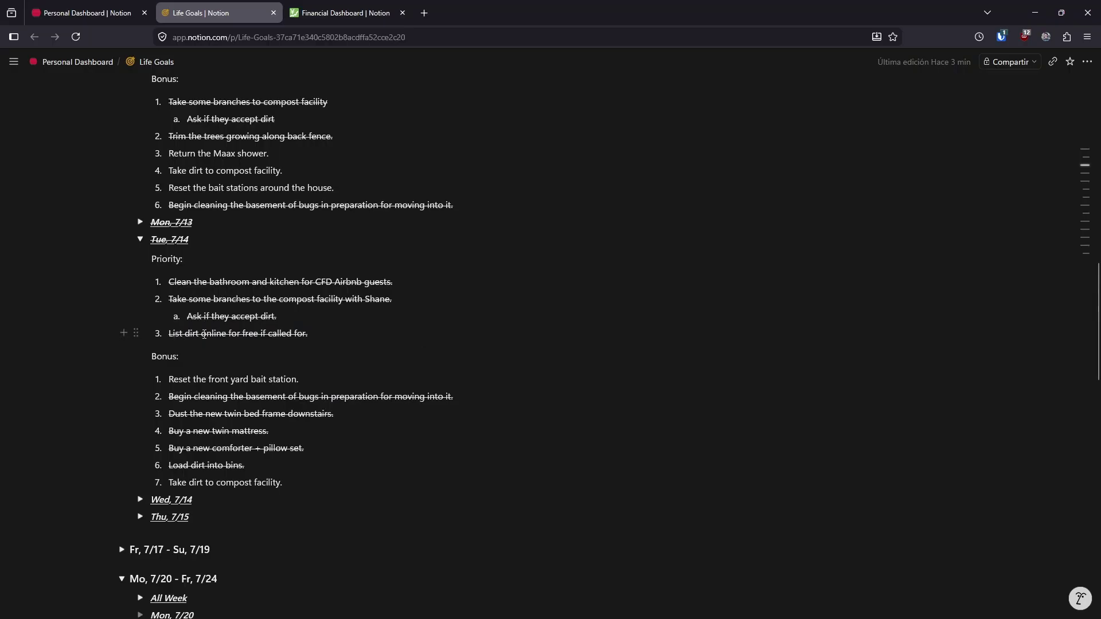
pyautogui.click(251, 304)
pyautogui.moveTo(310, 333); pyautogui.dragTo(167, 336)
pyautogui.click(199, 335)
# Point out Tuesday's Bonus tasks for cleaning the basement of bugs and dusting the new twin bed frame downstairs
pyautogui.moveTo(168, 396)
pyautogui.mouseDown()
pyautogui.moveTo(459, 398)
pyautogui.moveTo(168, 397)
pyautogui.mouseUp()
pyautogui.click(441, 395)
pyautogui.click(177, 222)
pyautogui.click(368, 396)
pyautogui.moveTo(334, 417); pyautogui.dragTo(168, 414)
pyautogui.click(229, 414)
pyautogui.moveTo(344, 416); pyautogui.dragTo(169, 414)
pyautogui.rightClick(340, 426)
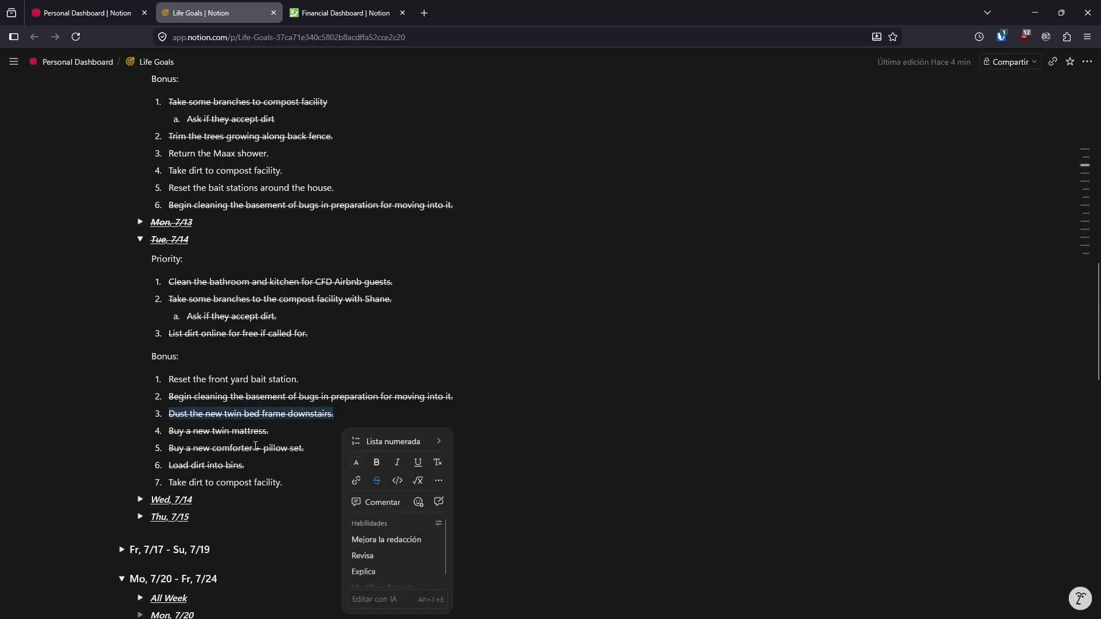
# Examine the wording of "Dust the new twin bed frame downstairs." alongside "Reset the front yard bait station." in Tuesday's Bonus list
pyautogui.click(255, 448)
pyautogui.moveTo(330, 414); pyautogui.dragTo(296, 414)
pyautogui.moveTo(198, 414); pyautogui.dragTo(179, 414)
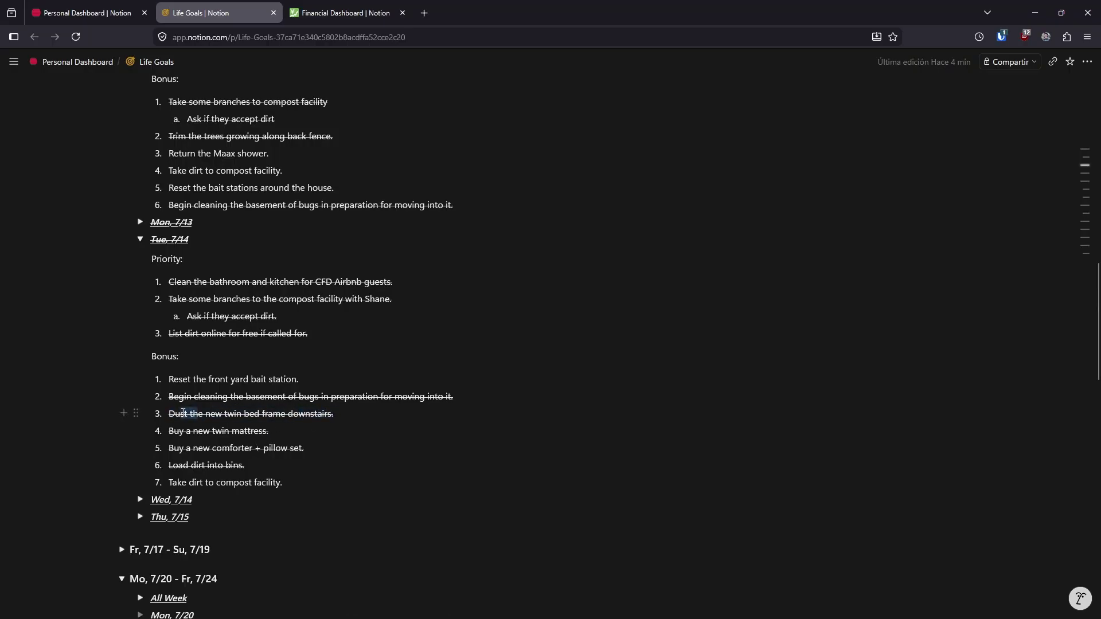
pyautogui.click(262, 381)
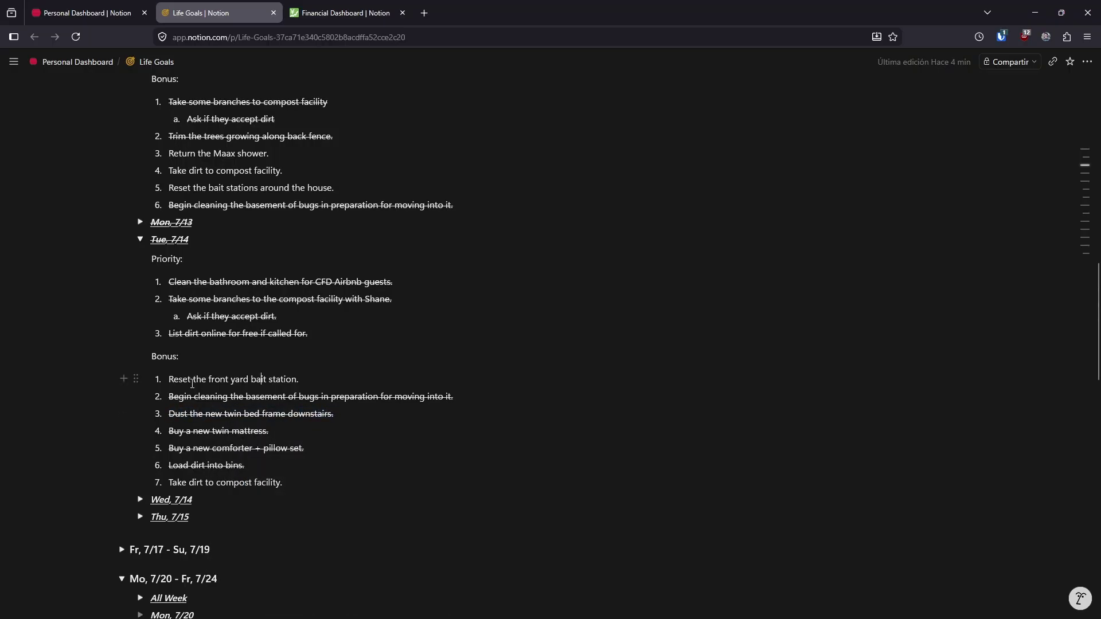
pyautogui.click(259, 379)
pyautogui.moveTo(334, 414); pyautogui.dragTo(170, 415)
pyautogui.click(273, 431)
# Highlight "Buy a new twin mattress." in Tuesday's Bonus list, followed by the related bed frame dusting task
pyautogui.moveTo(173, 427); pyautogui.dragTo(275, 432)
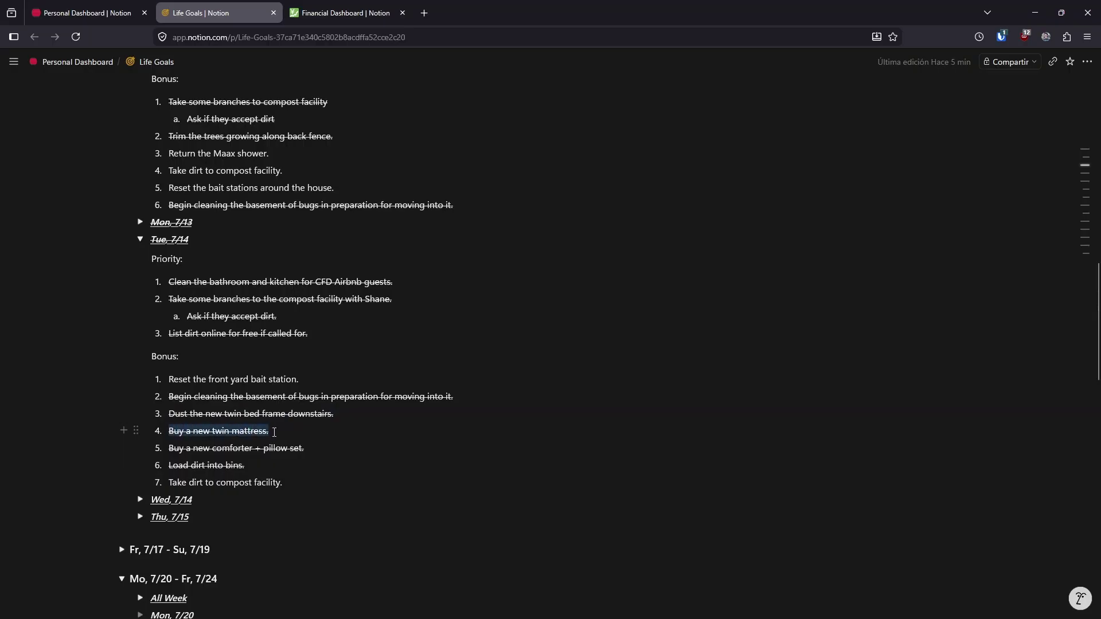
pyautogui.rightClick(275, 431)
pyautogui.click(239, 414)
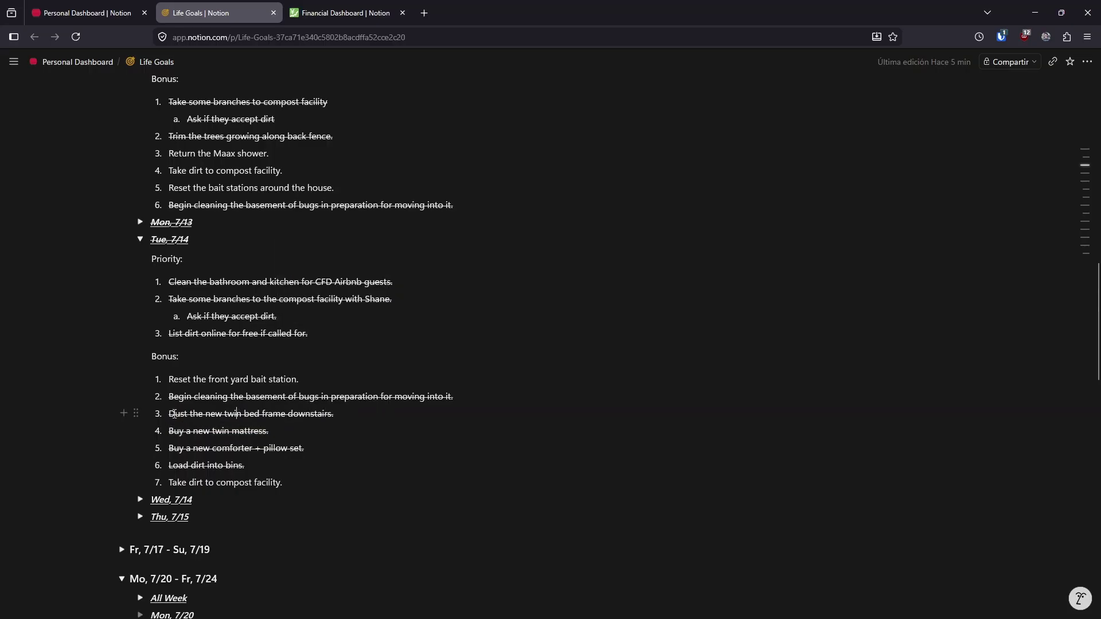
pyautogui.moveTo(169, 414); pyautogui.dragTo(376, 418)
pyautogui.click(292, 432)
# Highlight Tuesday's remaining Bonus tasks from the twin mattress through the comforter + pillow set to "Load dirt into bins."
pyautogui.moveTo(169, 432); pyautogui.dragTo(291, 482)
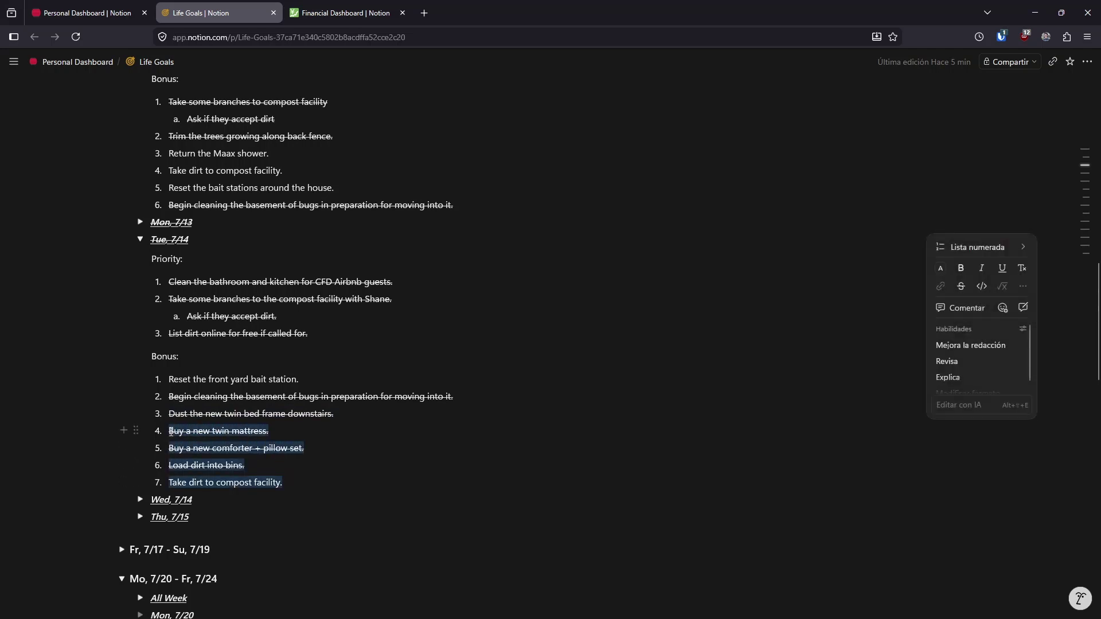
pyautogui.click(171, 432)
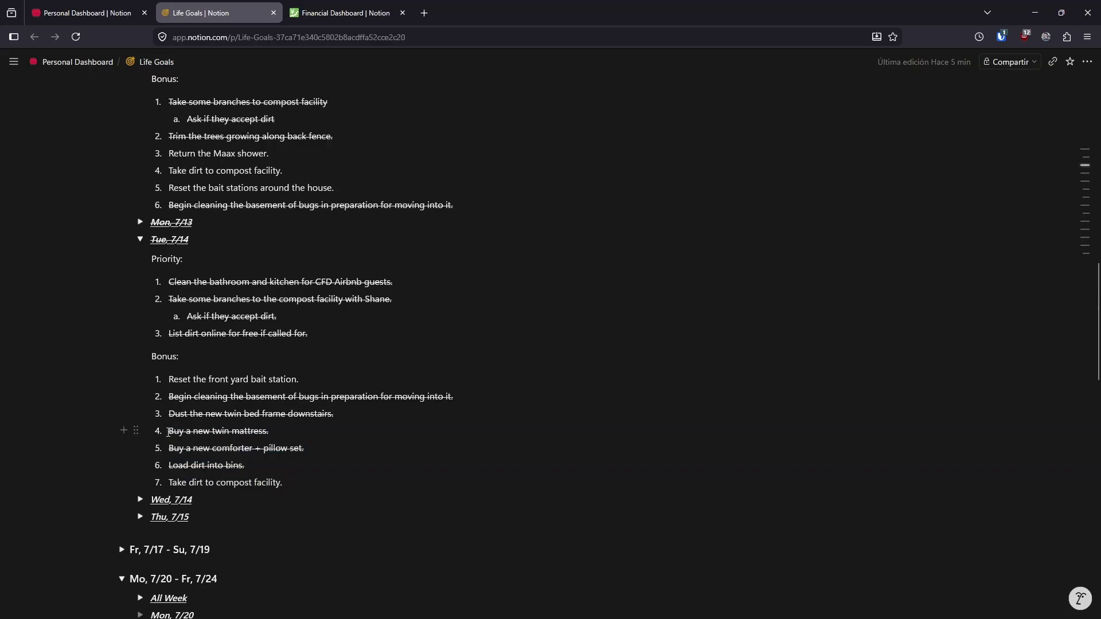
pyautogui.moveTo(171, 432); pyautogui.dragTo(305, 450)
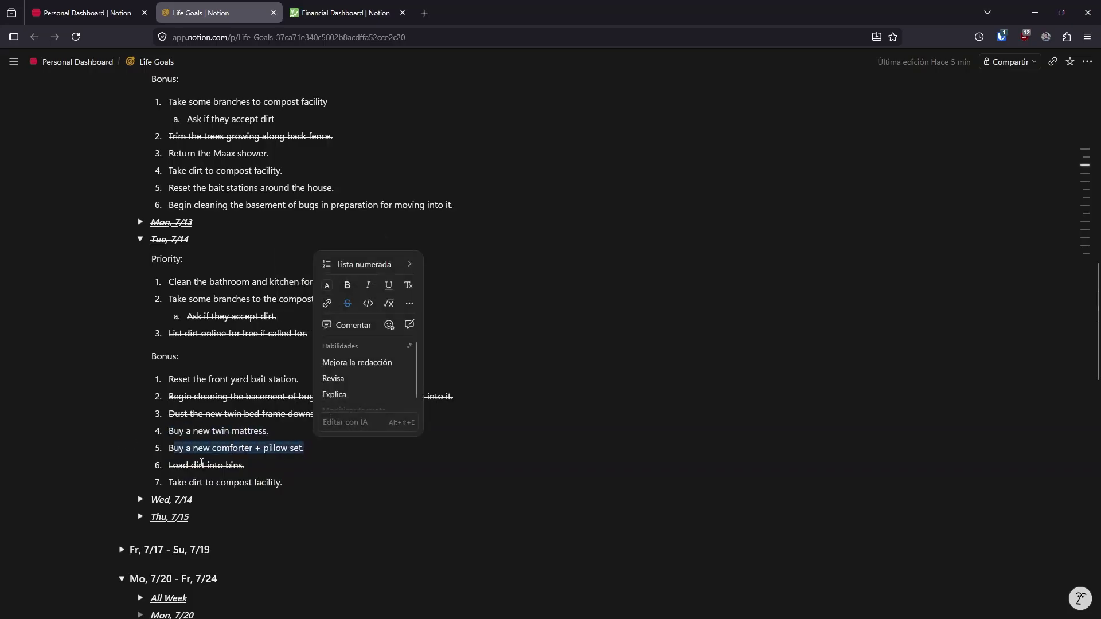
pyautogui.moveTo(170, 466); pyautogui.dragTo(250, 466)
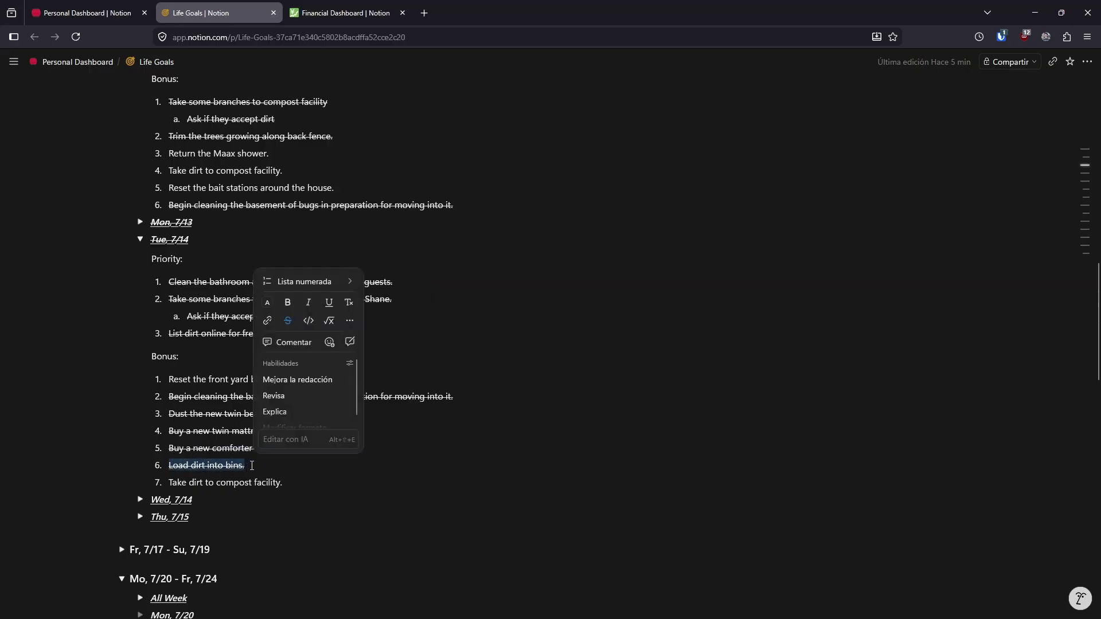
pyautogui.click(260, 465)
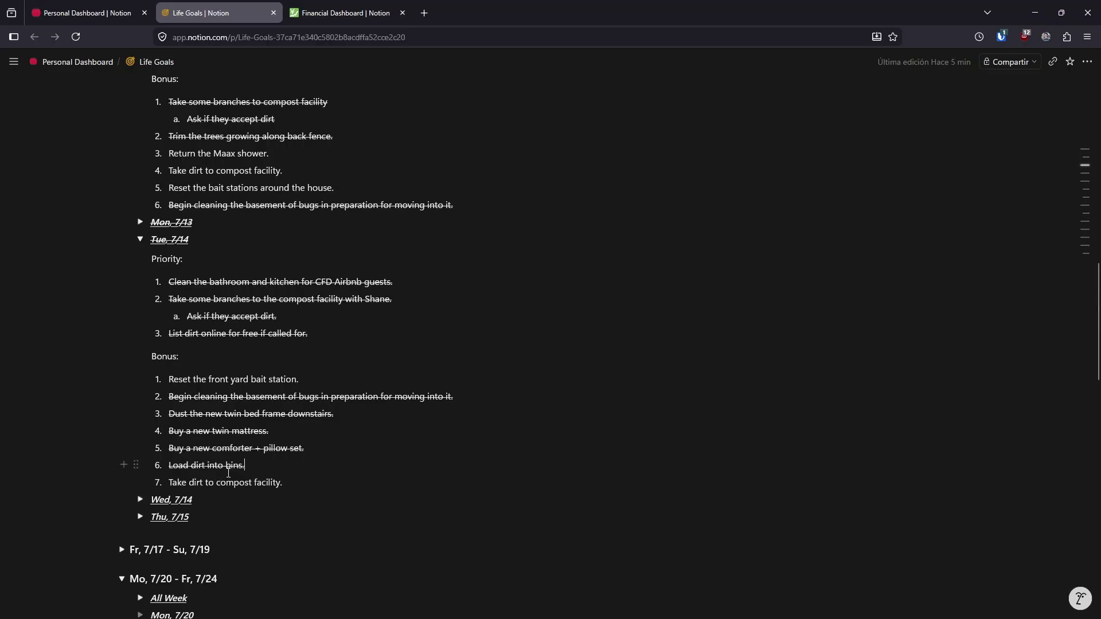
# Highlight Tuesday's unfinished Bonus task "Take dirt to compost facility." and compare it with the crossed-off tasks above it
pyautogui.moveTo(170, 483); pyautogui.dragTo(286, 485)
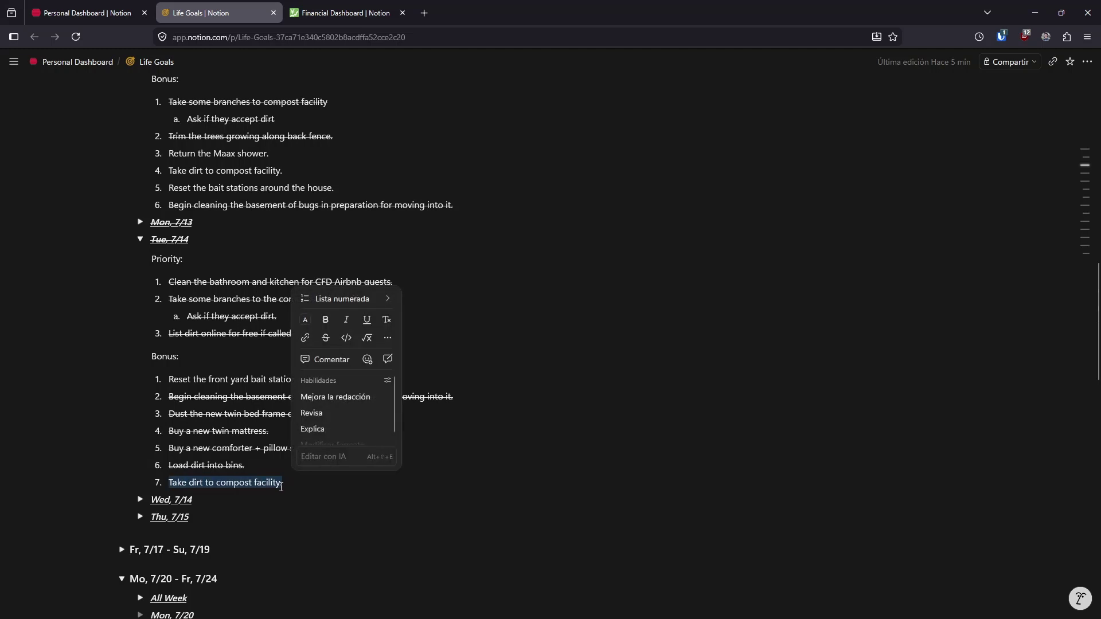
pyautogui.scroll(-1, 276, 490)
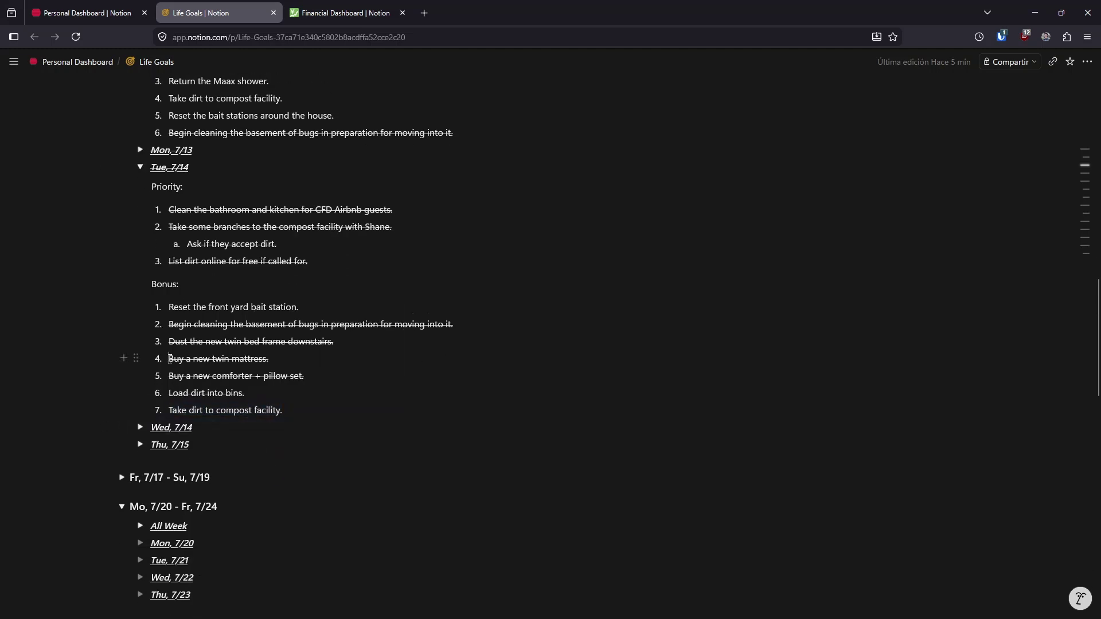
pyautogui.moveTo(170, 360); pyautogui.dragTo(191, 394)
pyautogui.click(190, 395)
pyautogui.moveTo(171, 410); pyautogui.dragTo(284, 414)
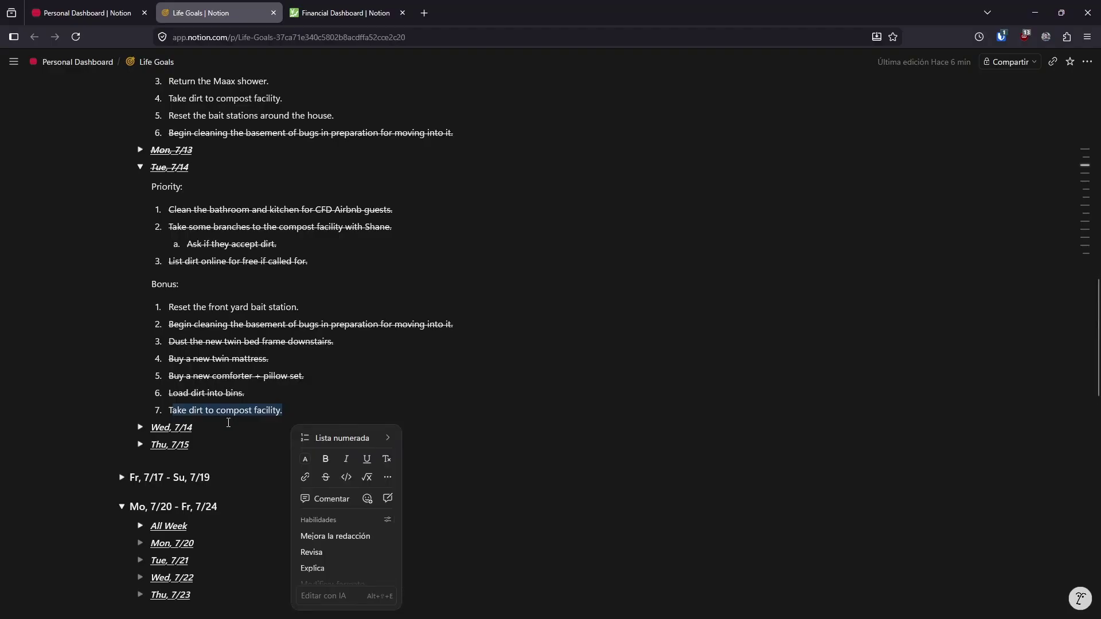
pyautogui.click(210, 411)
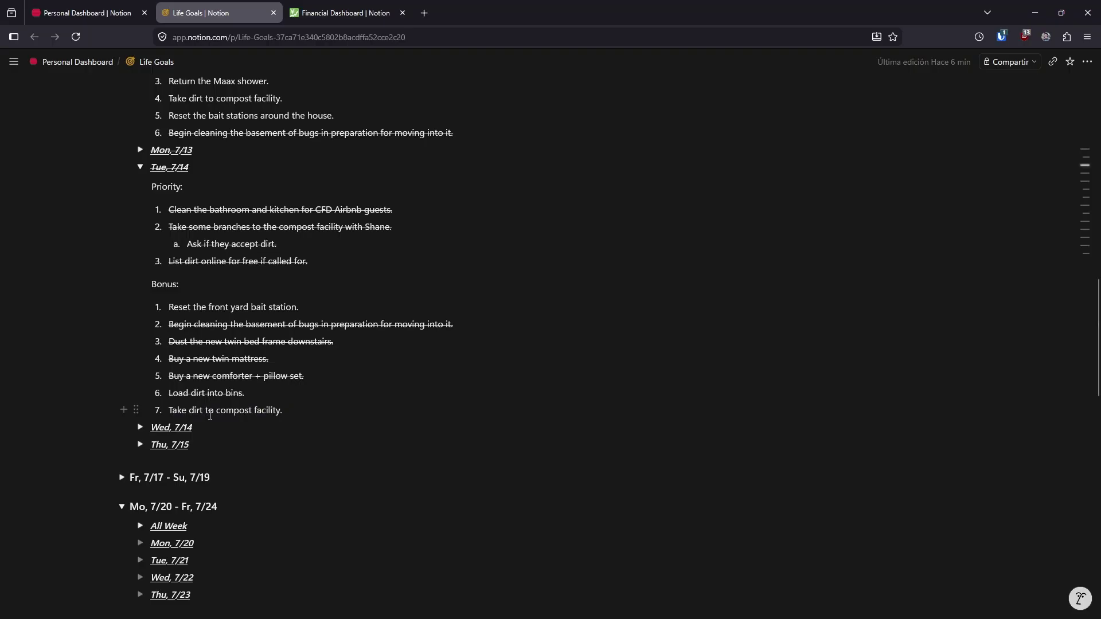
# Expand the Wed, 7/14 list and compare its Priority and Bonus tasks with the unfinished Tue, 7/14 tasks
pyautogui.click(140, 429)
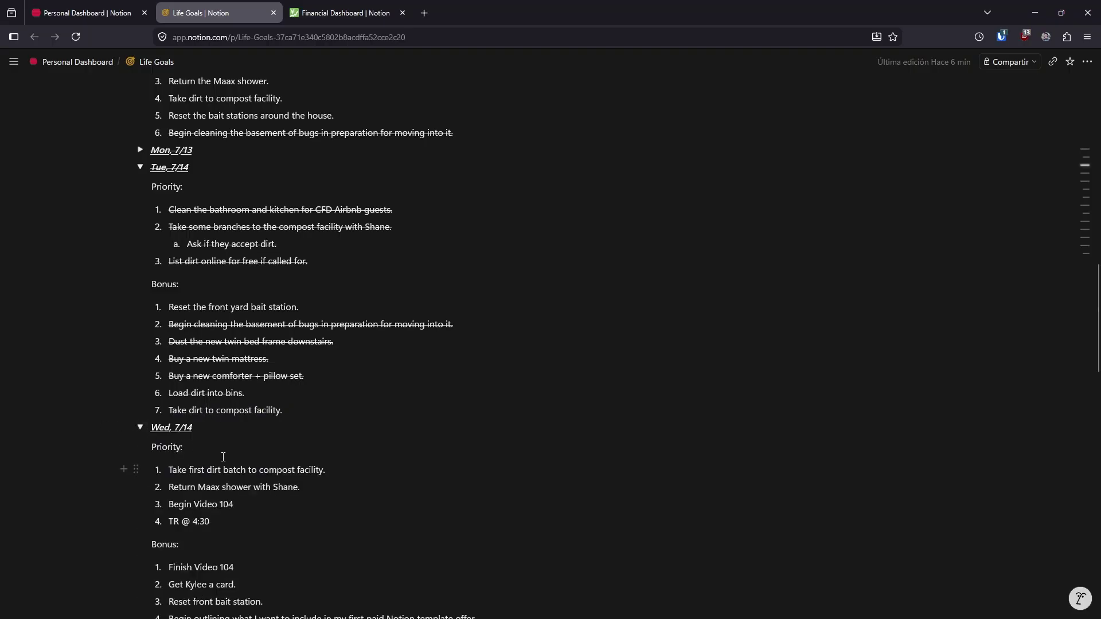
pyautogui.scroll(-3, 220, 453)
pyautogui.scroll(-1, 246, 446)
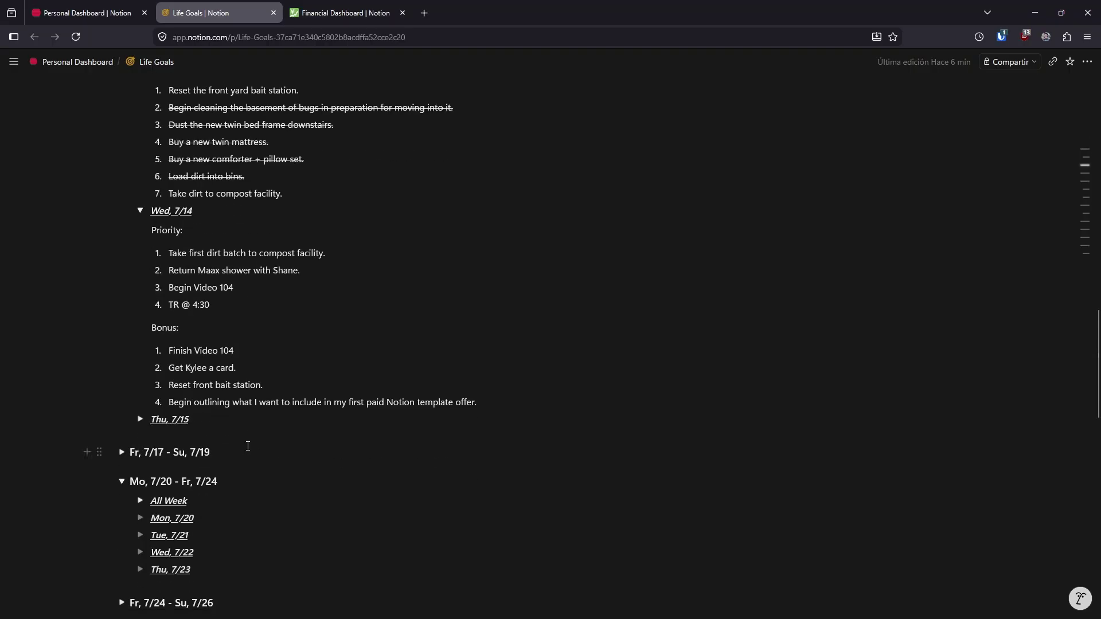
pyautogui.scroll(3, 241, 442)
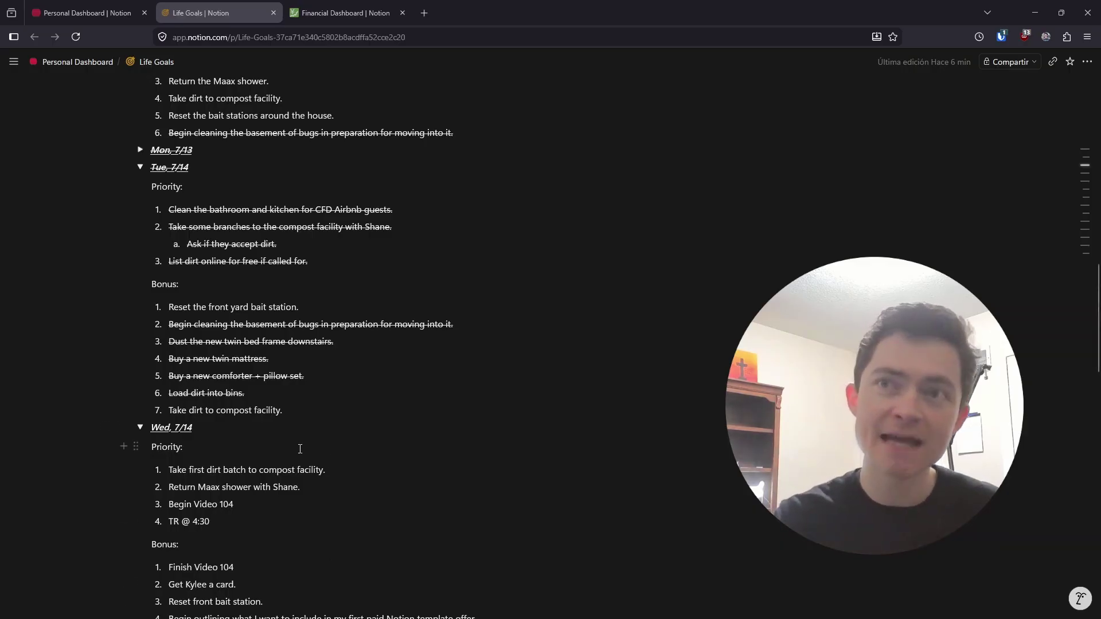
pyautogui.scroll(-3, 248, 434)
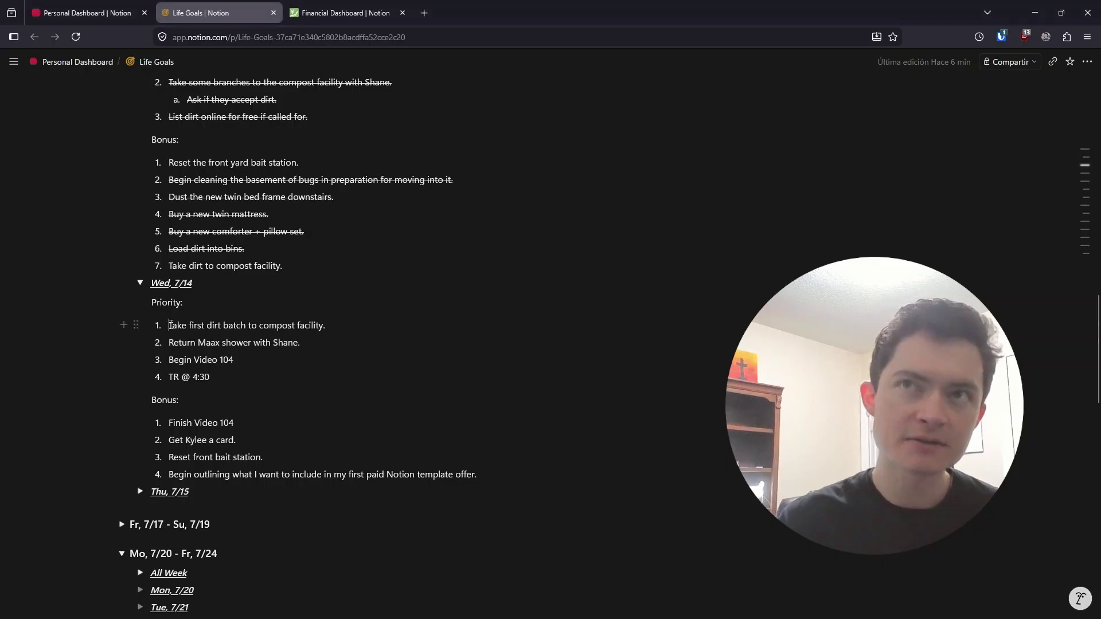
# Highlight Wednesday's Priority tasks "Take first dirt batch to compost facility." and "Begin Video 104" one after the other, then clear the selection
pyautogui.moveTo(169, 325); pyautogui.dragTo(336, 331)
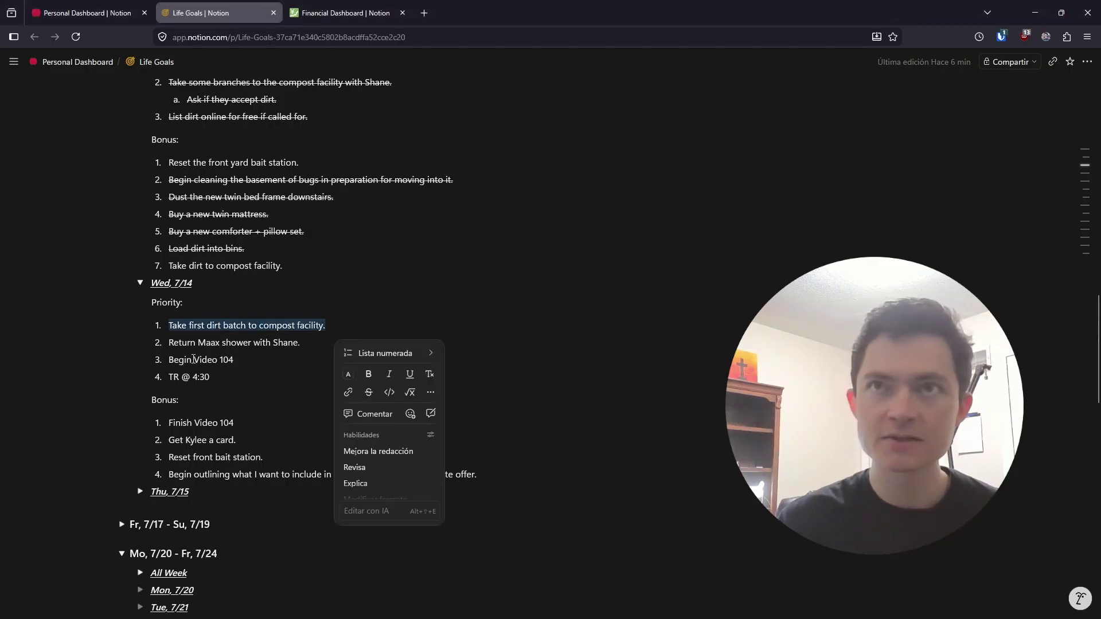
pyautogui.moveTo(234, 360); pyautogui.dragTo(179, 370)
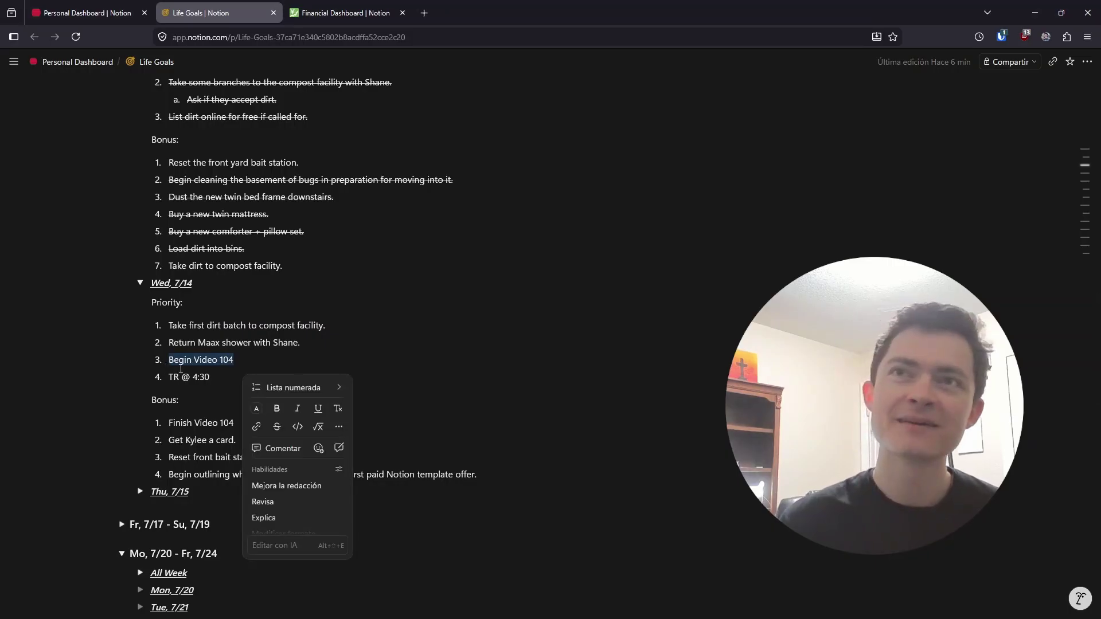
pyautogui.click(218, 359)
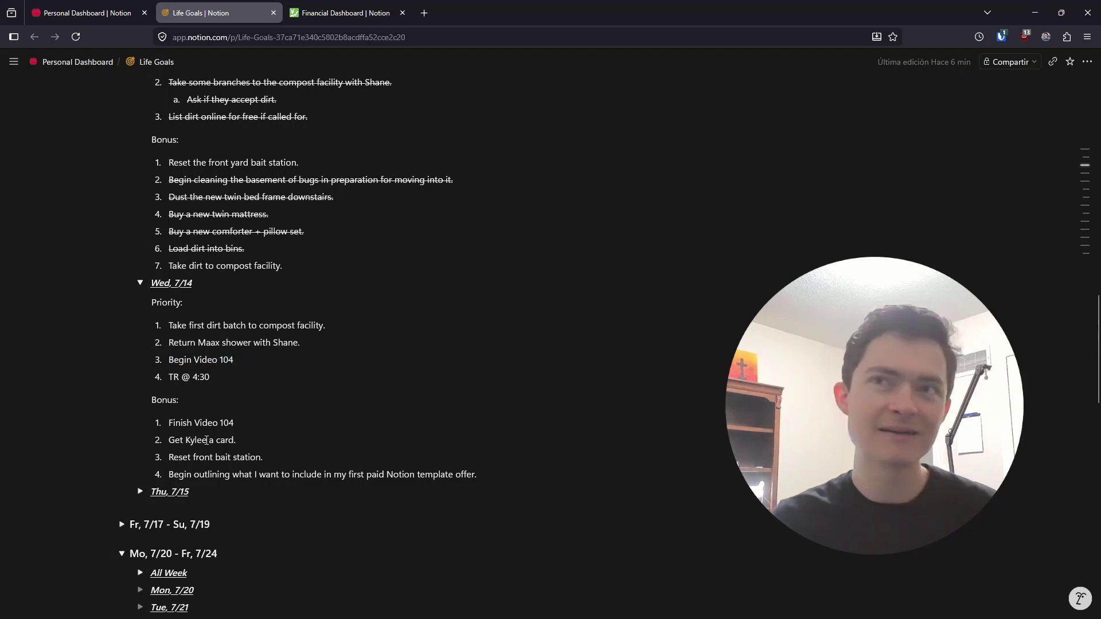
# Expand the Thu, 7/15 list and highlight its Priority task "Take first dirt batch to compost facility."
pyautogui.scroll(-1, 207, 440)
pyautogui.click(140, 419)
pyautogui.scroll(-2, 212, 411)
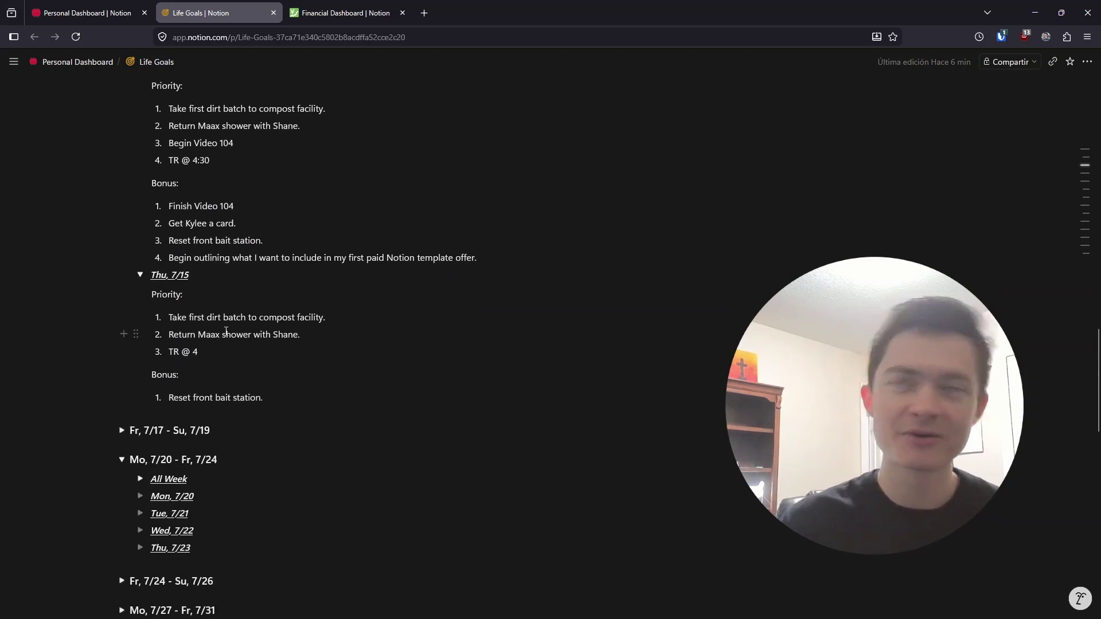
pyautogui.moveTo(168, 317); pyautogui.dragTo(321, 327)
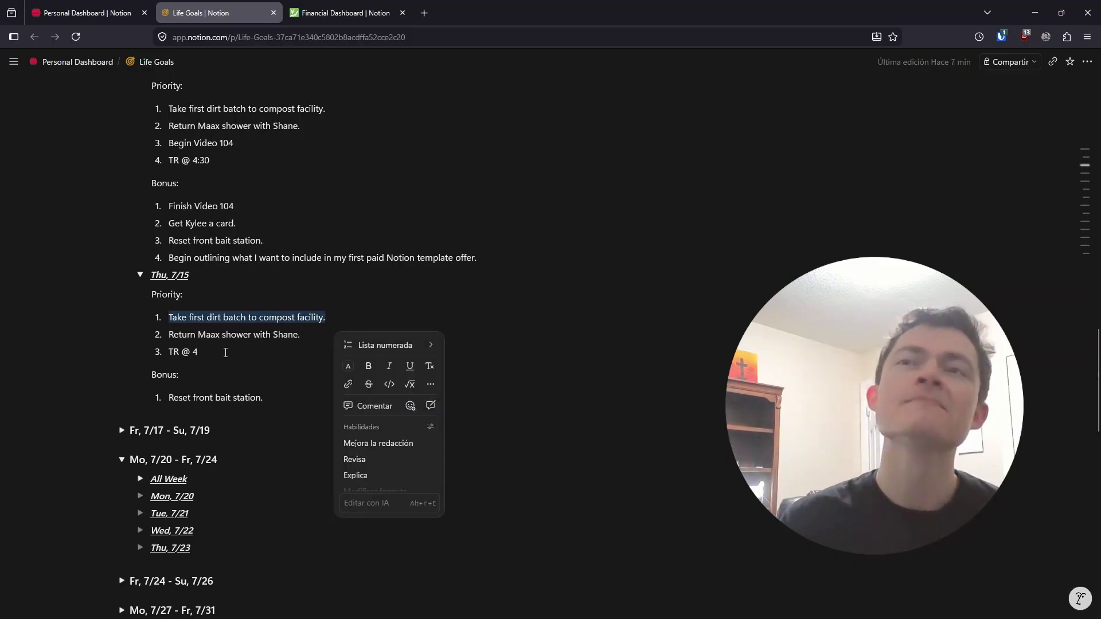
# Highlight part of Thursday's Maax shower return task, followed by the Bonus task "Reset front bait station."
pyautogui.click(170, 335)
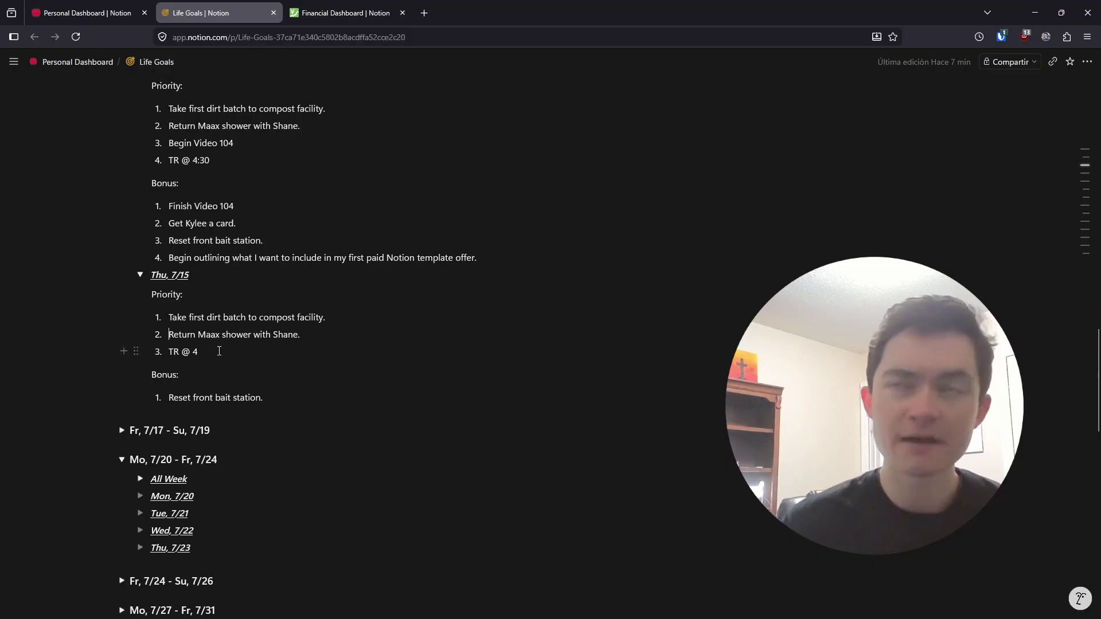
pyautogui.moveTo(301, 335); pyautogui.dragTo(236, 337)
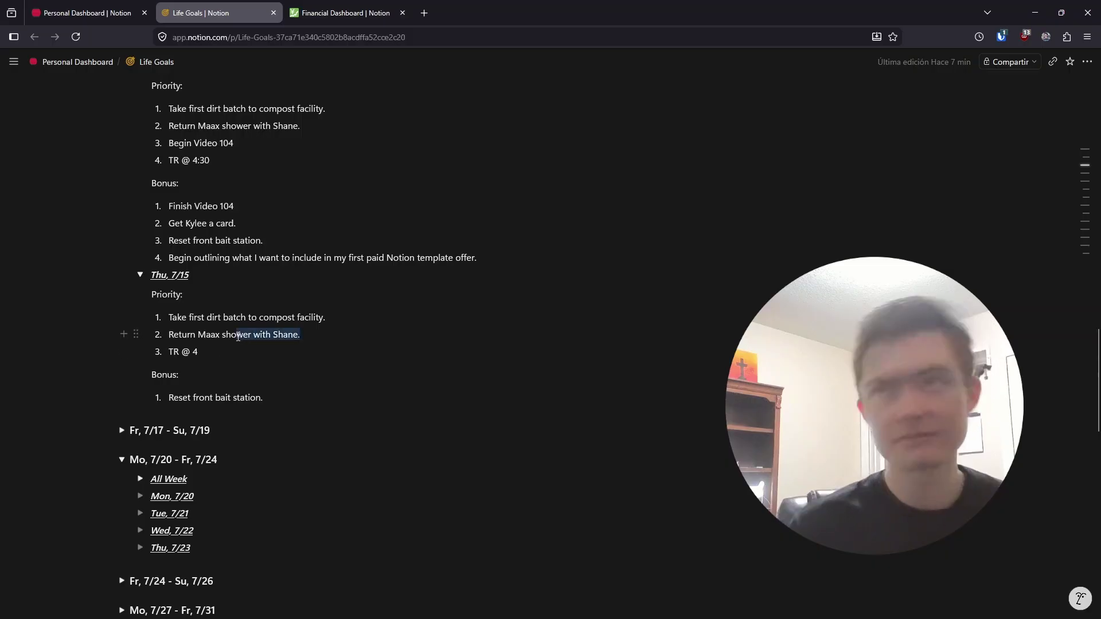
pyautogui.click(245, 336)
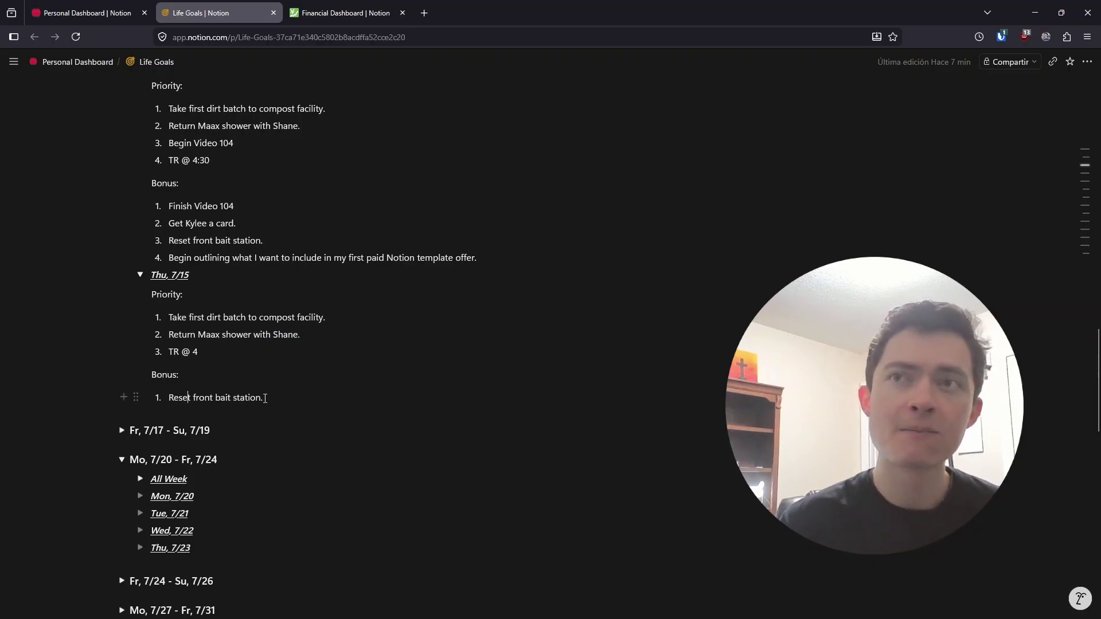
pyautogui.moveTo(265, 398); pyautogui.dragTo(150, 400)
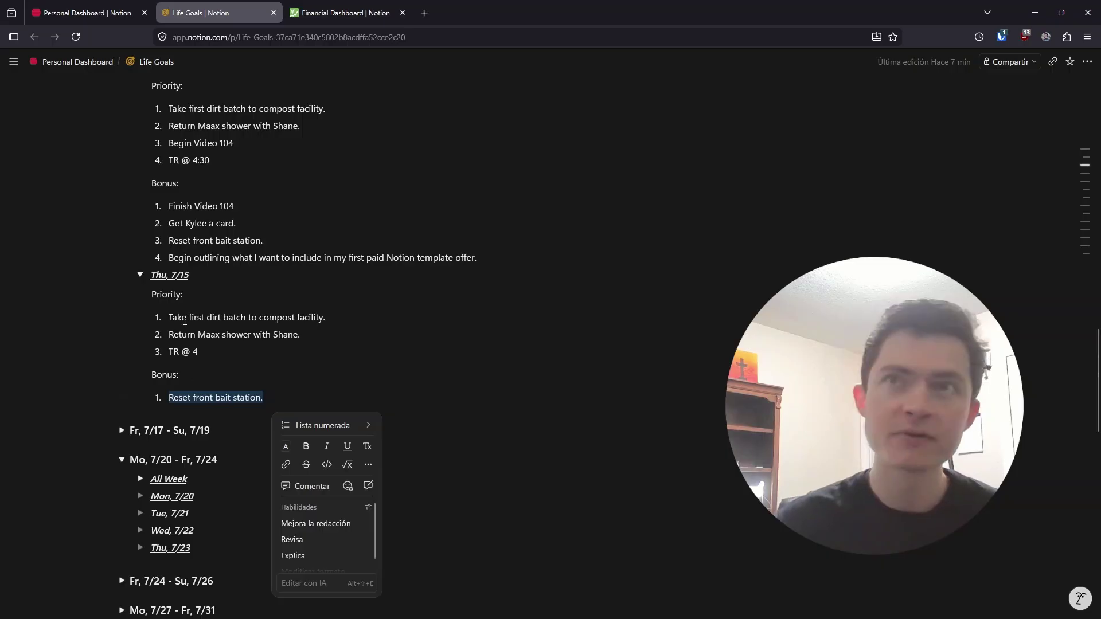